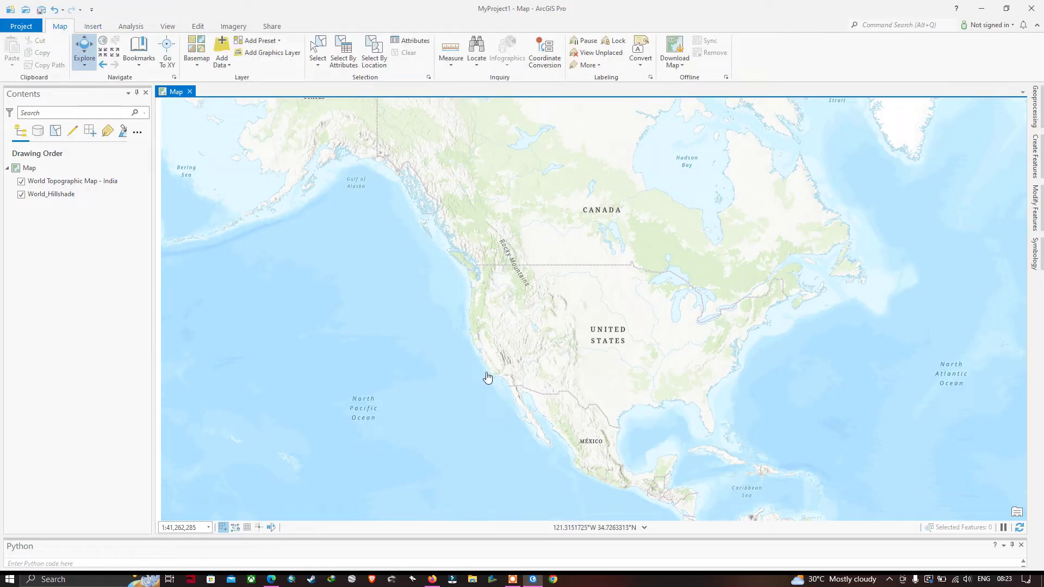
- Show the Catalog pane from the View tab and expand the Project folders
left_click(168, 27)
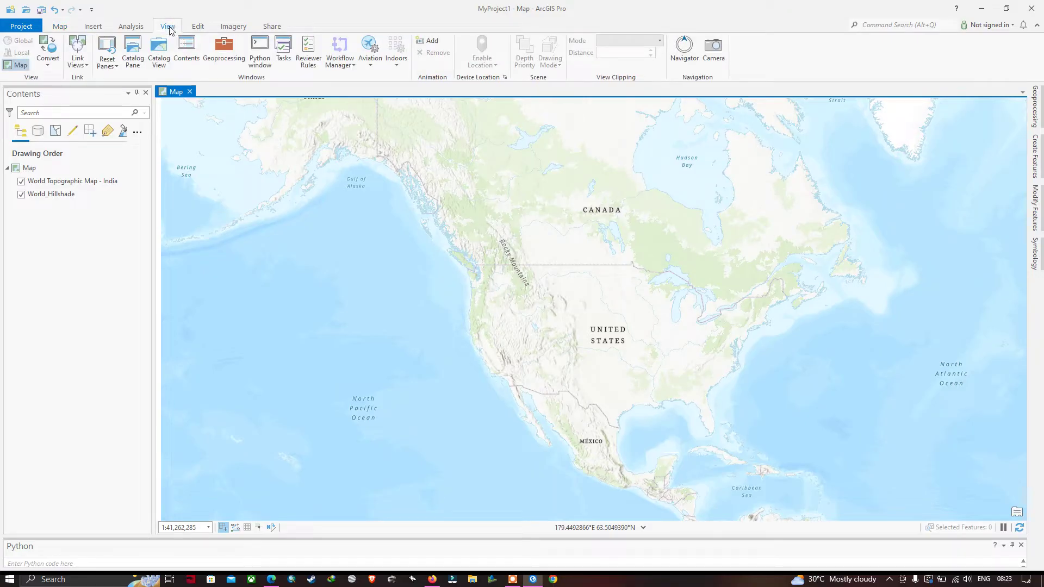
left_click(135, 68)
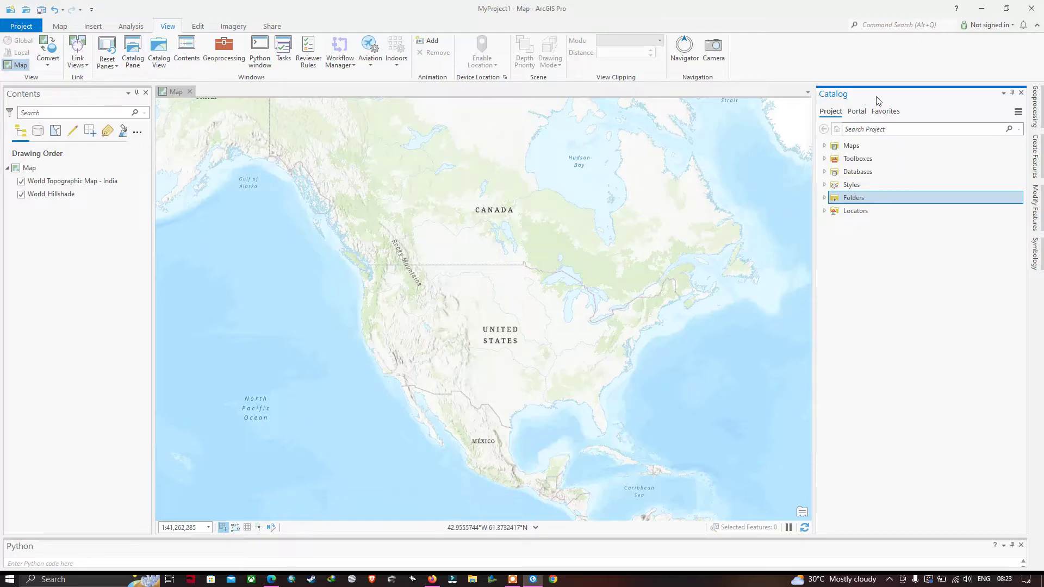
left_click(825, 198)
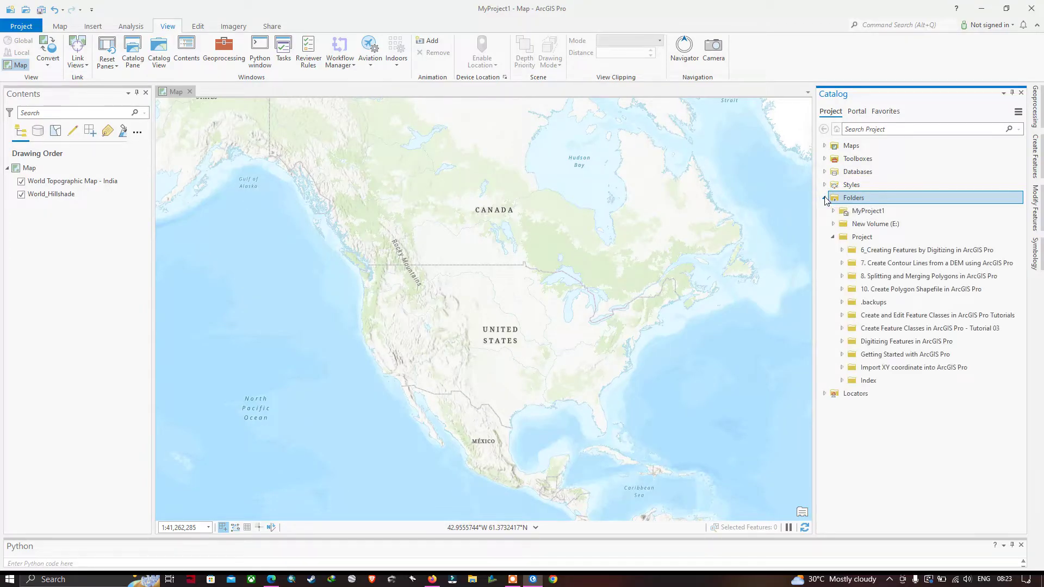
- Expand '10. Create Polygon Shapefile in ArcGIS Pro' and start a new shapefile in MyProject1
left_click(872, 293)
right_click(872, 293)
left_click(882, 306)
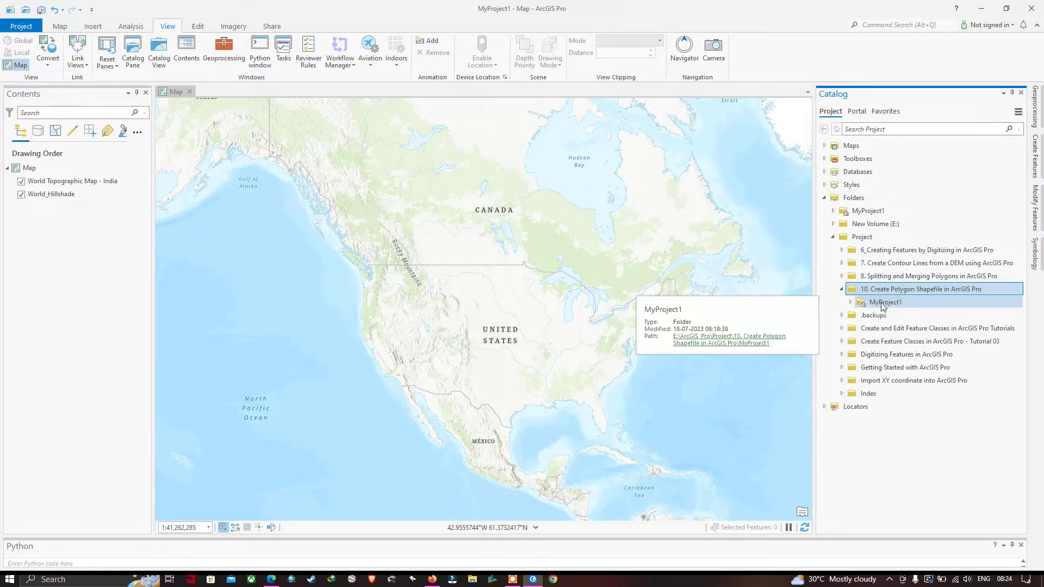
right_click(882, 306)
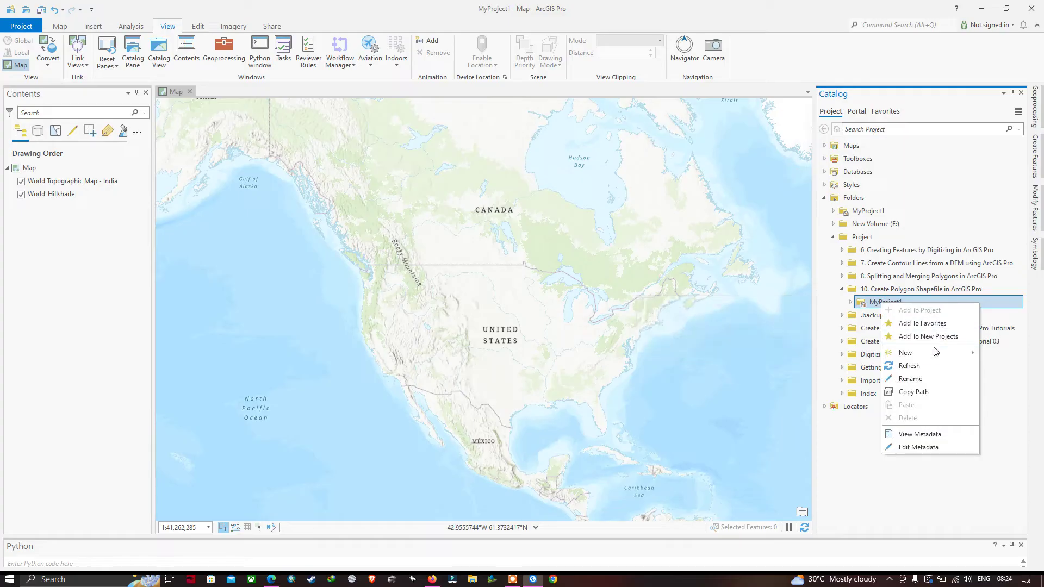
mouse_move(936, 352)
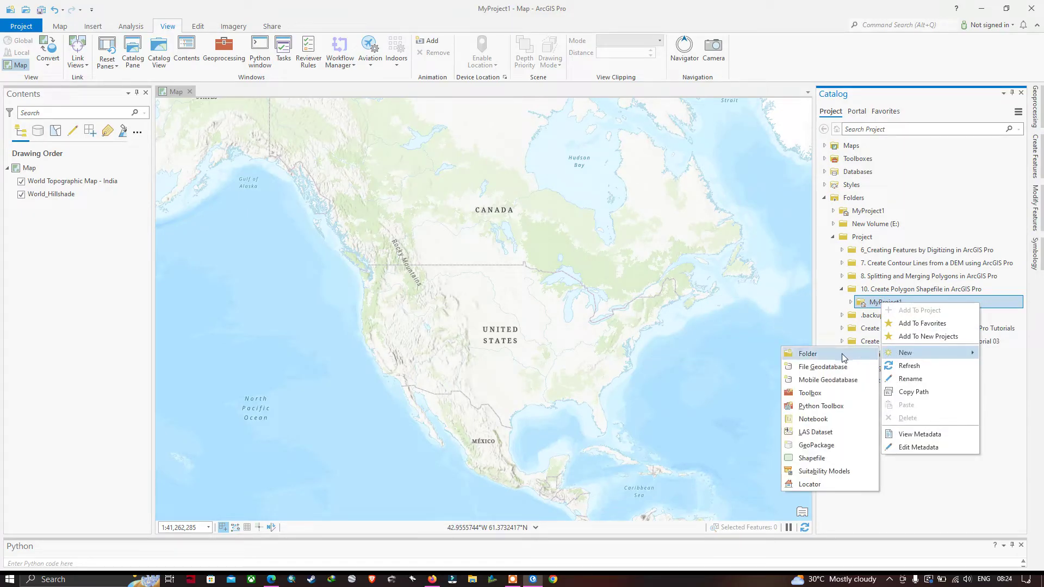
left_click(817, 459)
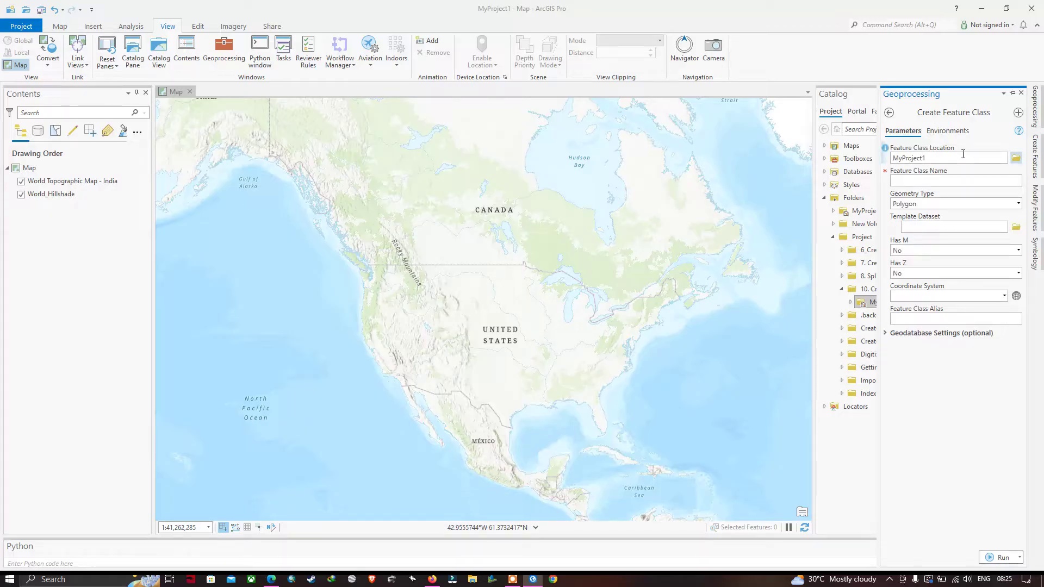
- Name the new feature class Demo_polygon and keep Polygon geometry
left_click(899, 181)
type("Demo_polygon")
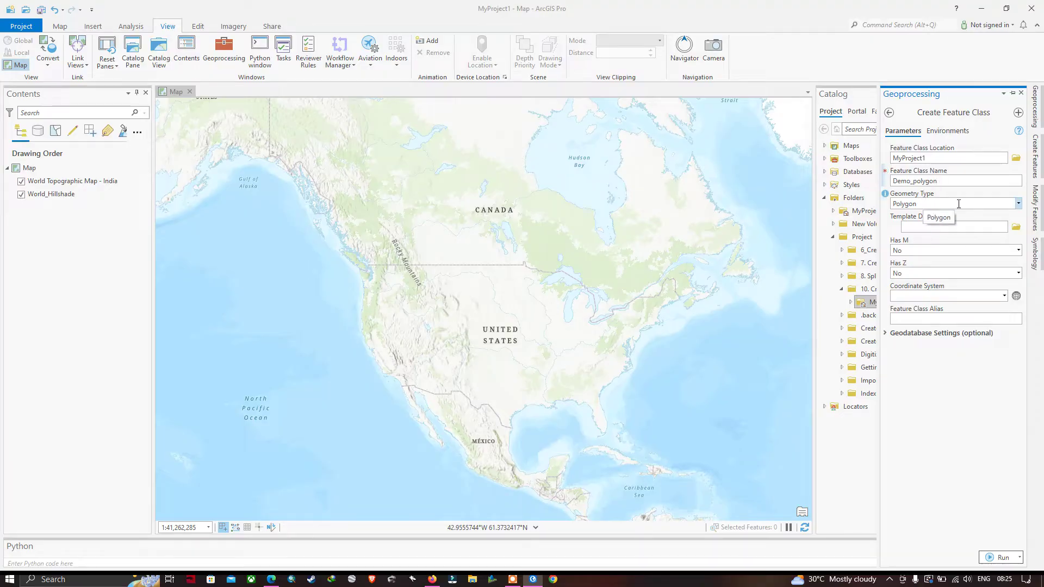
left_click(1016, 208)
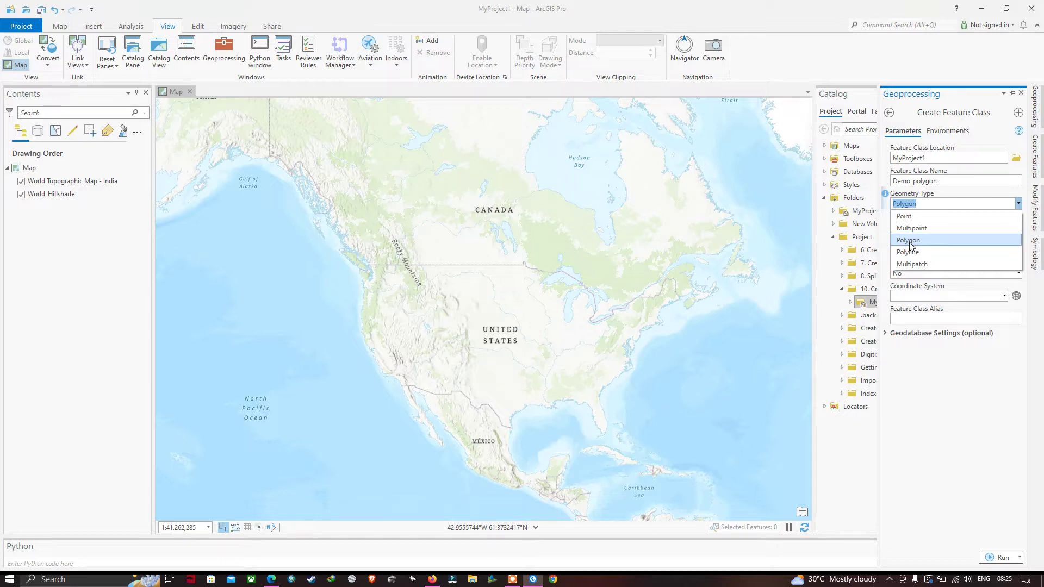
left_click(909, 242)
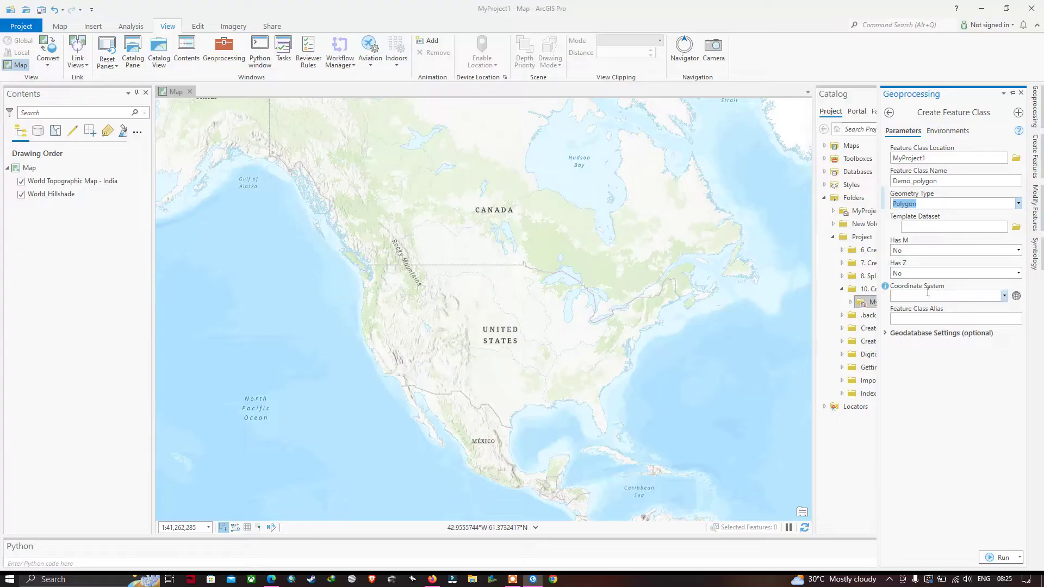
- Set the coordinate system to the current map's WGS 1984 Web Mercator (auxiliary sphere)
left_click(1004, 296)
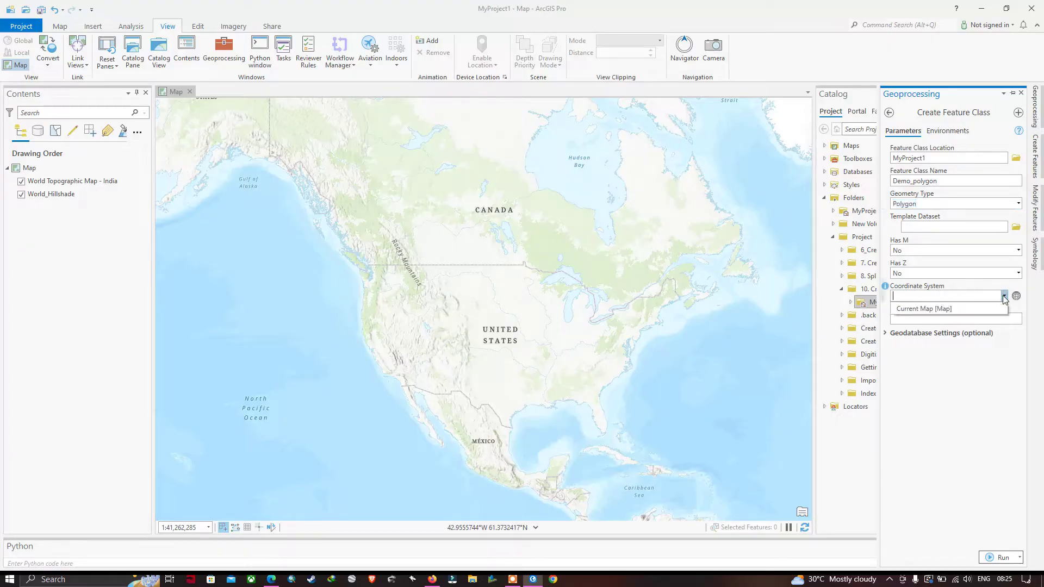
left_click(937, 306)
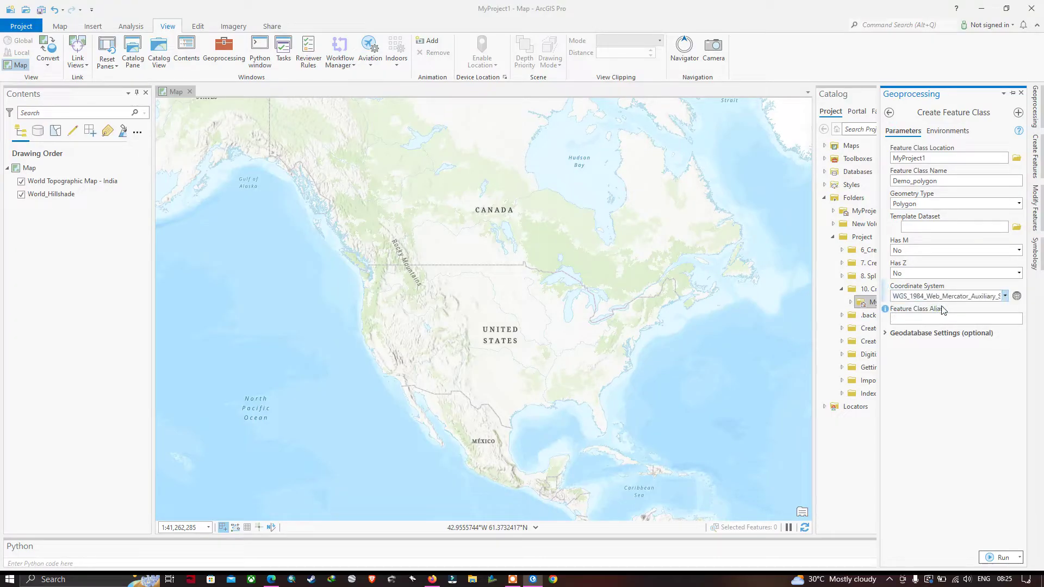
left_click(1017, 297)
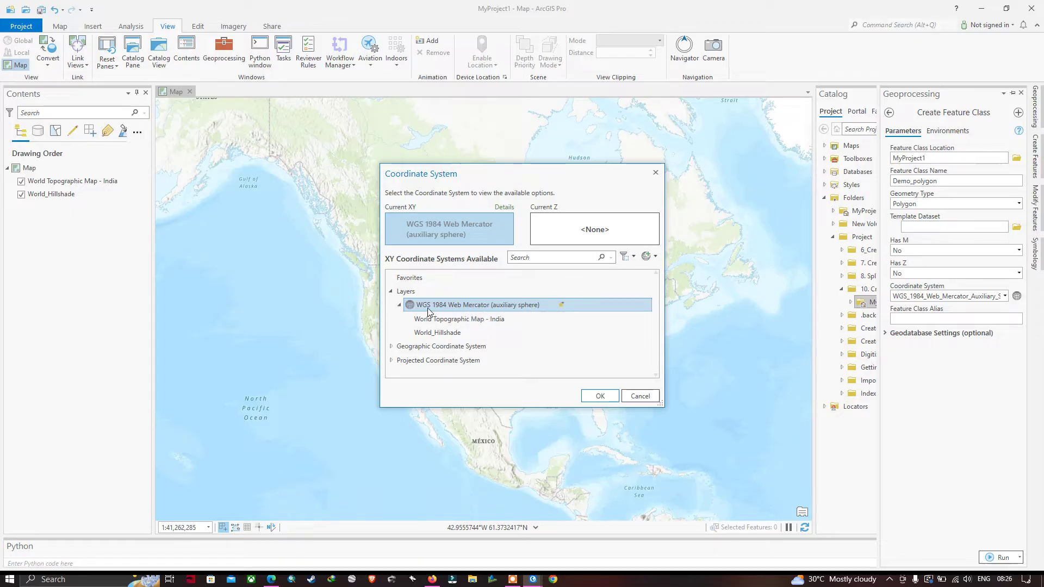
- Confirm WGS 1984 Web Mercator and run Create Feature Class to add the empty Demo_polygon layer
left_click(600, 395)
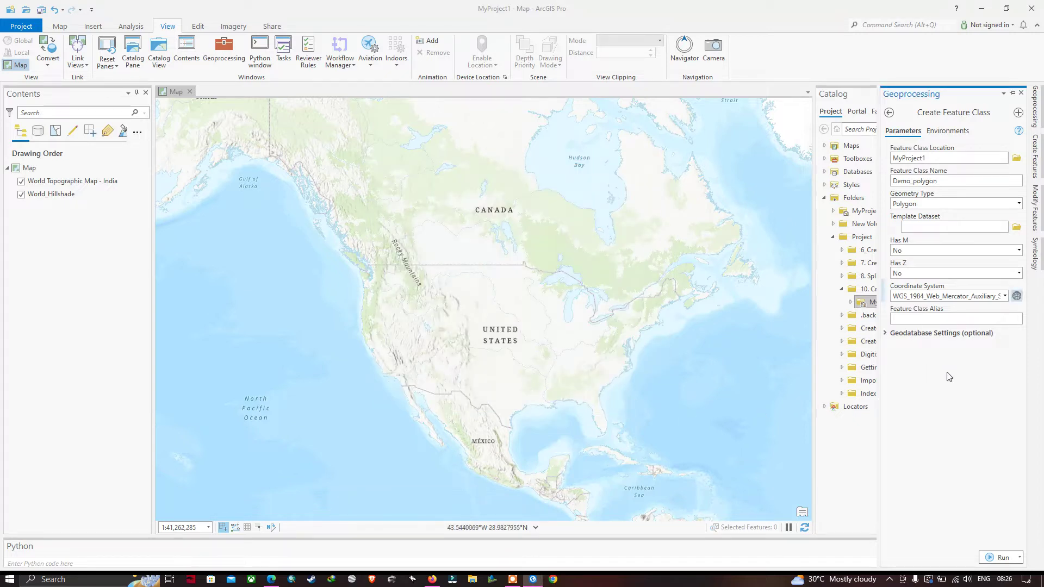
left_click(1003, 558)
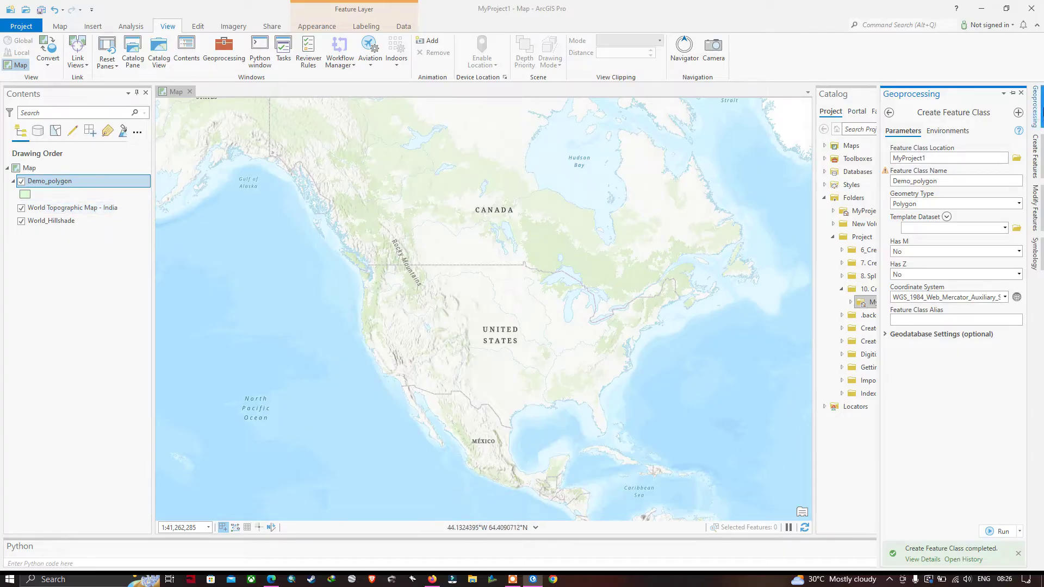
- Close the Geoprocessing and Catalog panes and frame the Denver area at about 1:304,462
left_click(1020, 93)
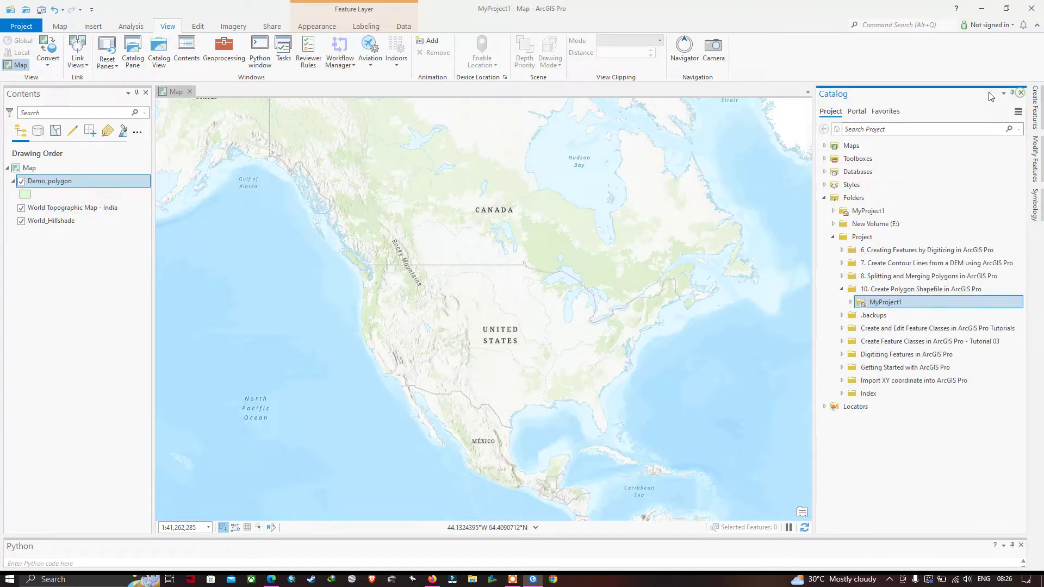
left_click(1021, 92)
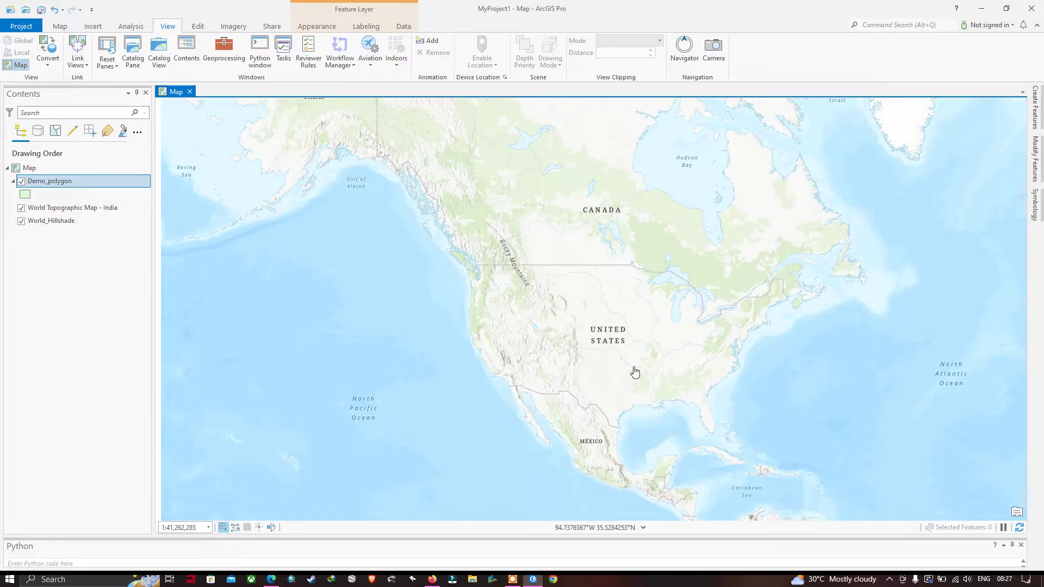
scroll(610, 343, "up", 3)
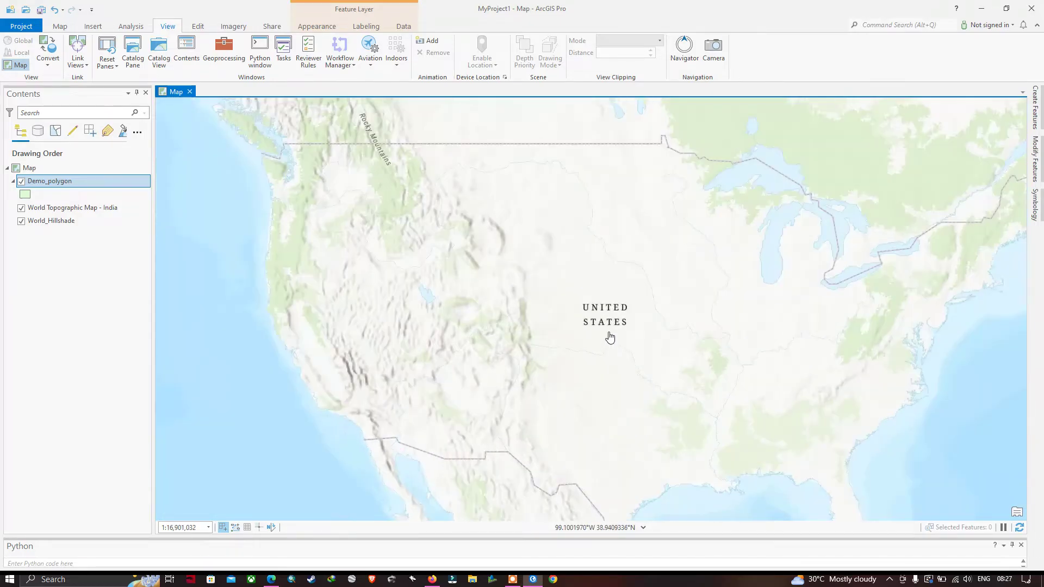
scroll(442, 300, "up", 4)
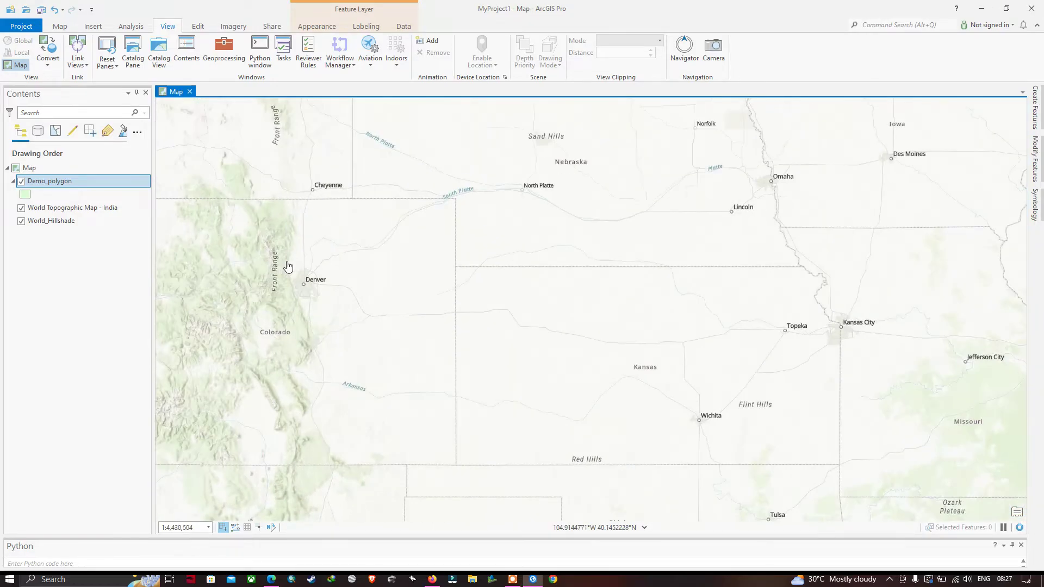
left_click_drag(331, 283, 531, 326)
scroll(533, 327, "up", 4)
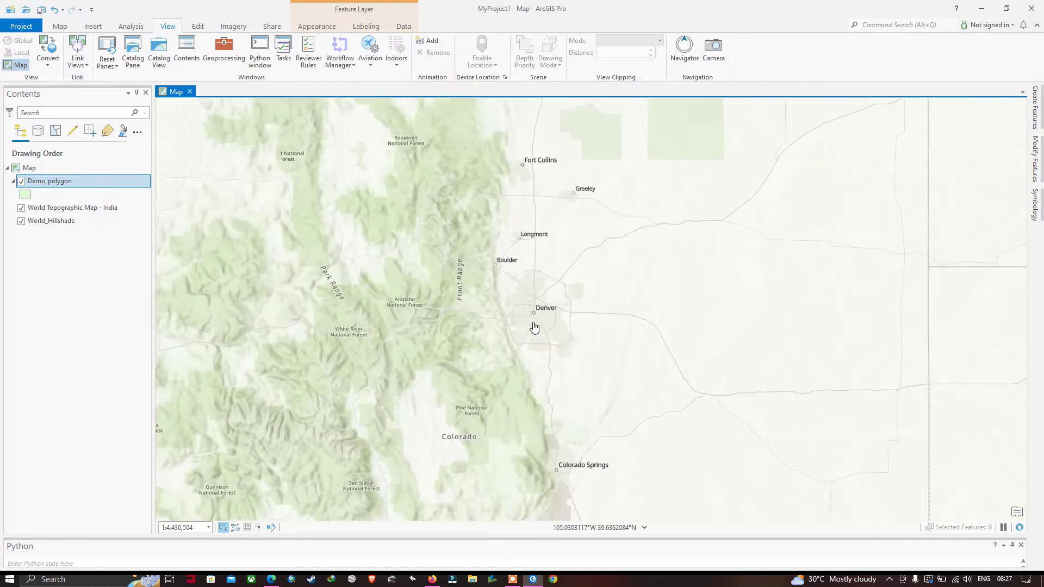
scroll(534, 326, "up", 1)
scroll(534, 326, "up", 1)
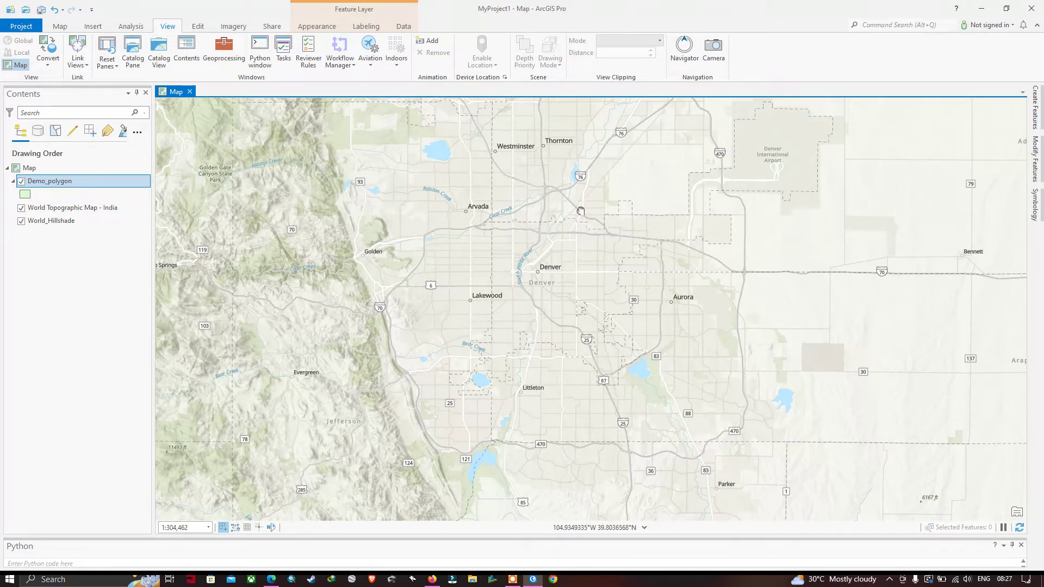
left_click_drag(580, 211, 525, 221)
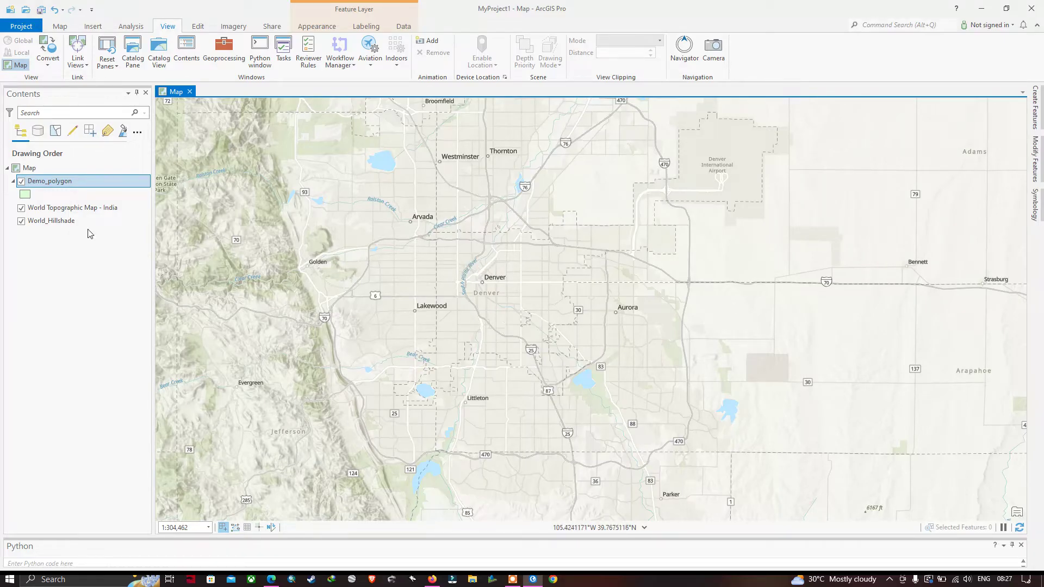
- Open Create Features from the Edit tab and select the Demo_polygon template
left_click(198, 27)
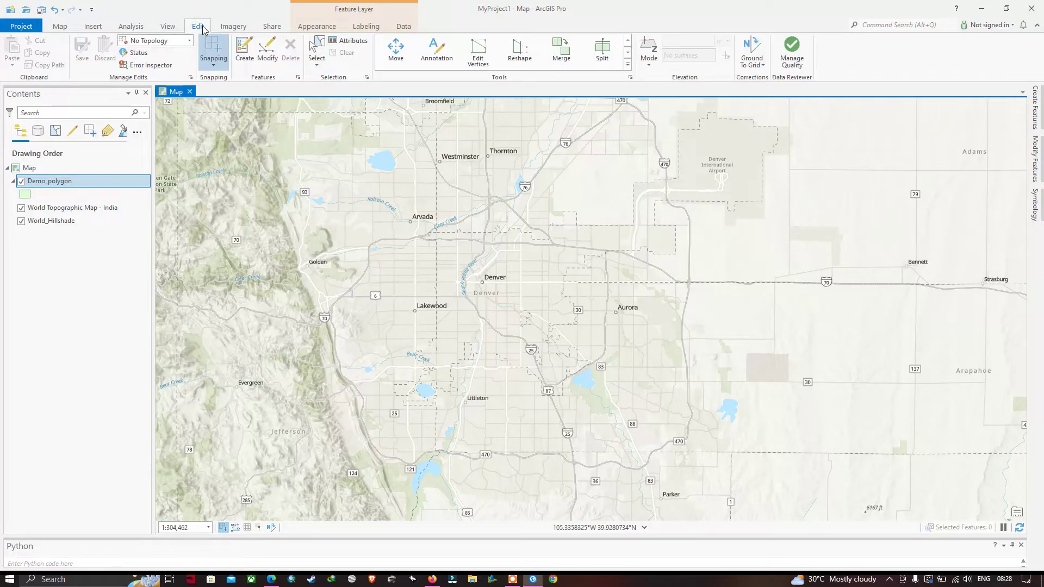
left_click(243, 50)
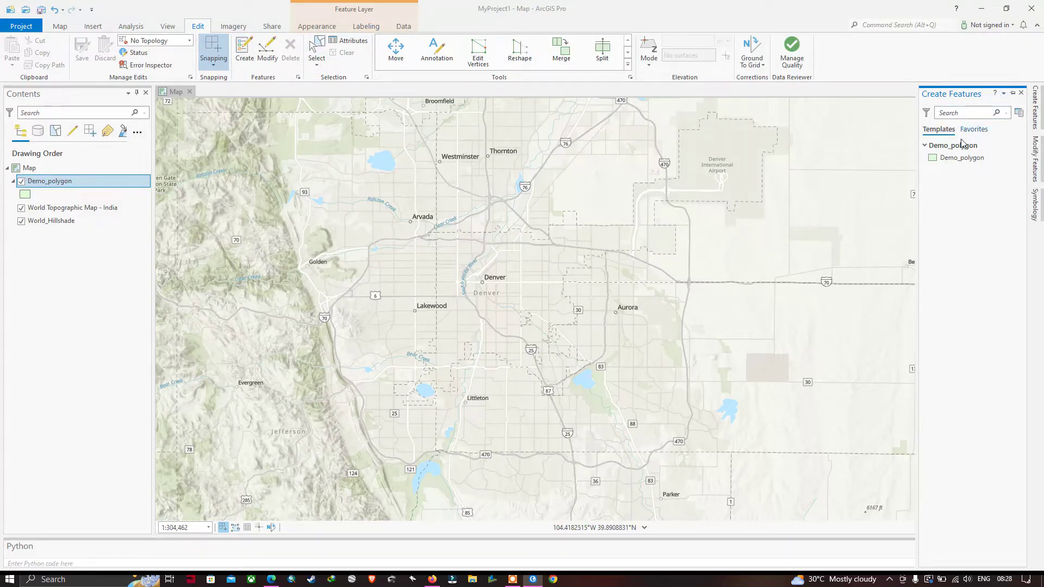
left_click(965, 159)
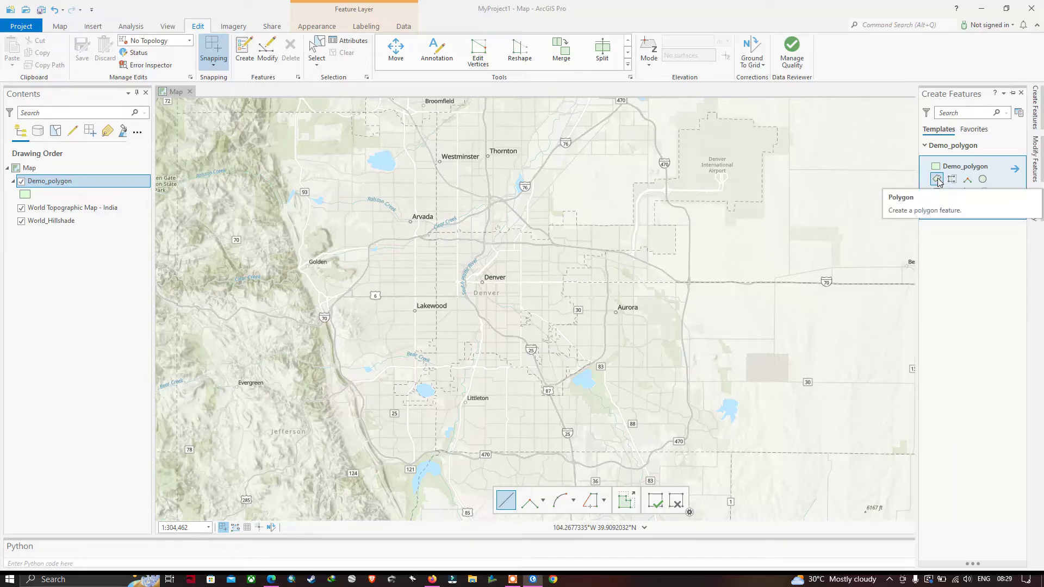
- With the polygon tool, place the first vertices down the reservoir's west shore
left_click(936, 179)
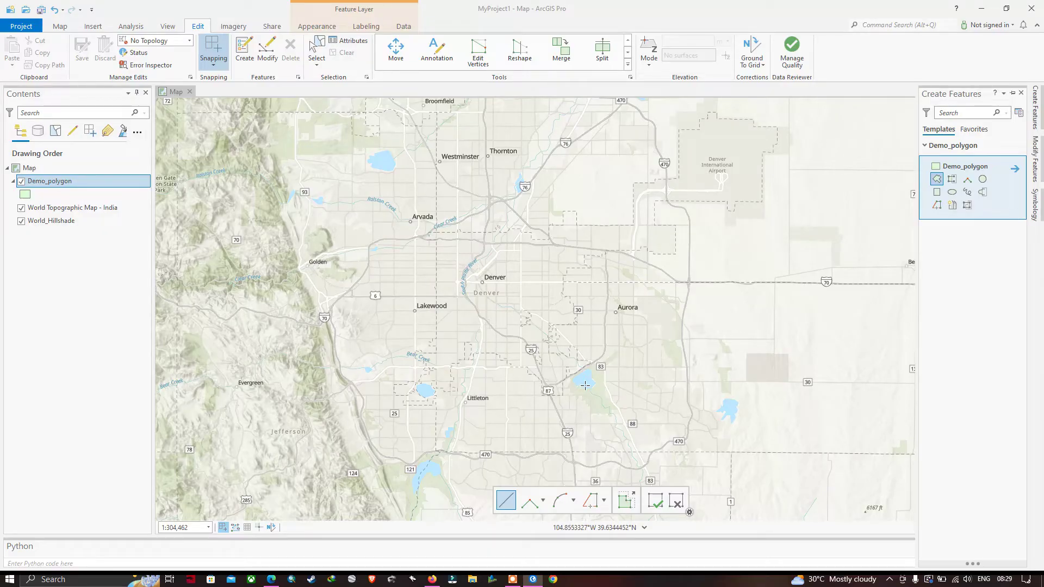
scroll(585, 385, "up", 5)
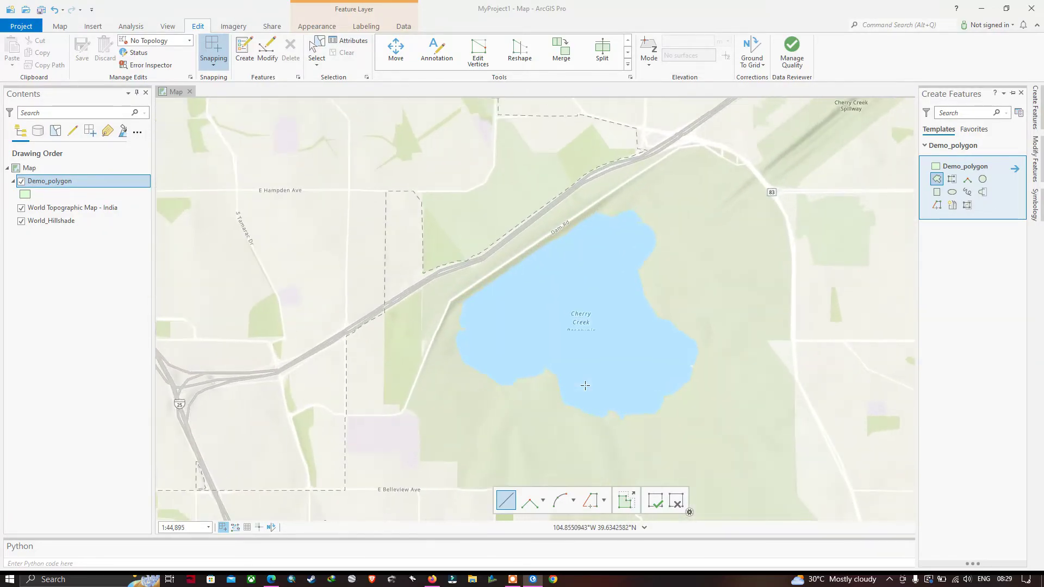
scroll(585, 386, "up", 2)
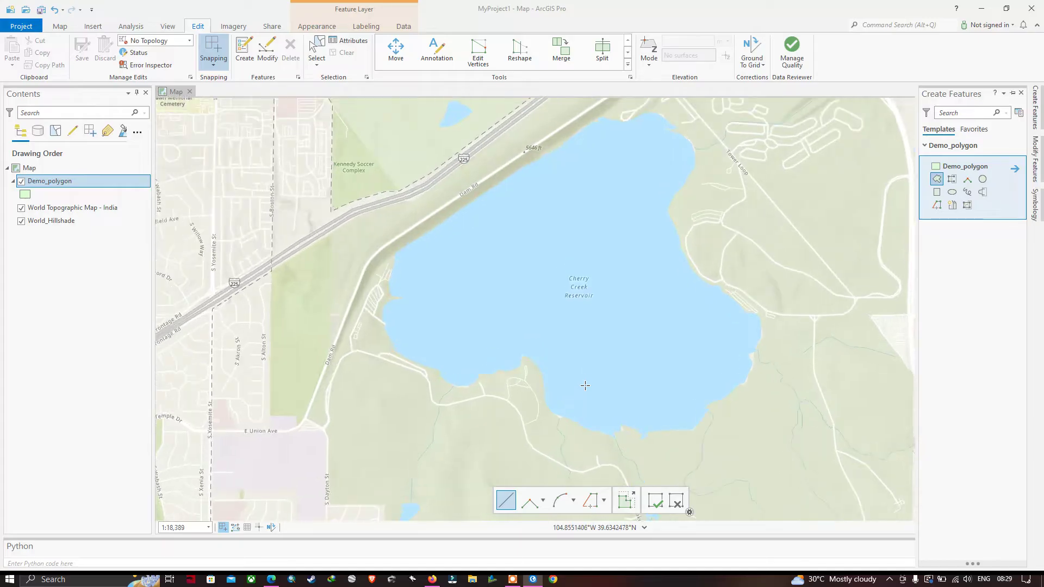
left_click(394, 255)
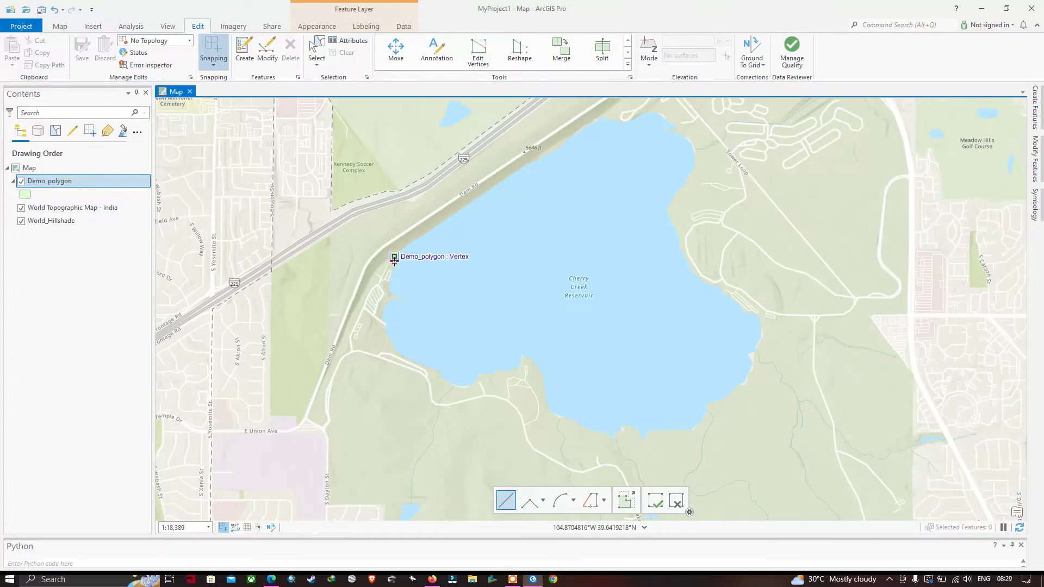
left_click(394, 261)
left_click(392, 272)
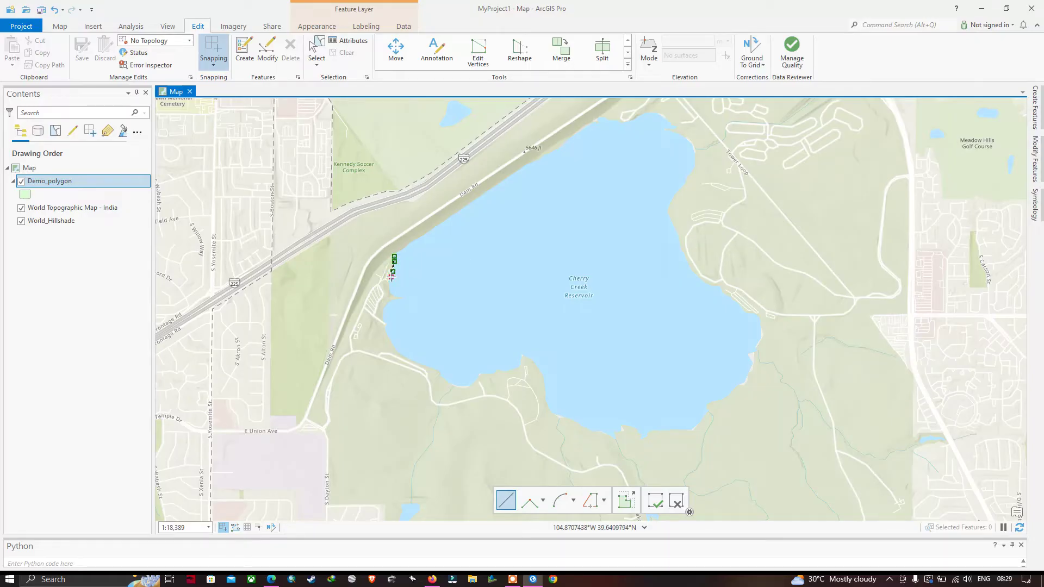
left_click(391, 276)
left_click(389, 284)
- Trace around the point's tip and along its southern edge back to the shore
scroll(390, 288, "up", 5)
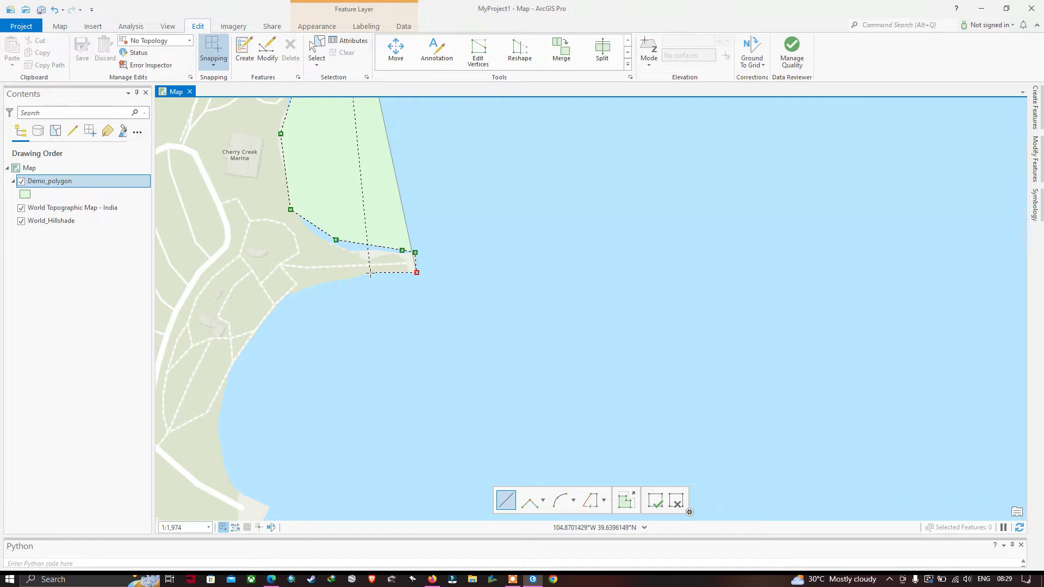
left_click(370, 273)
left_click(334, 281)
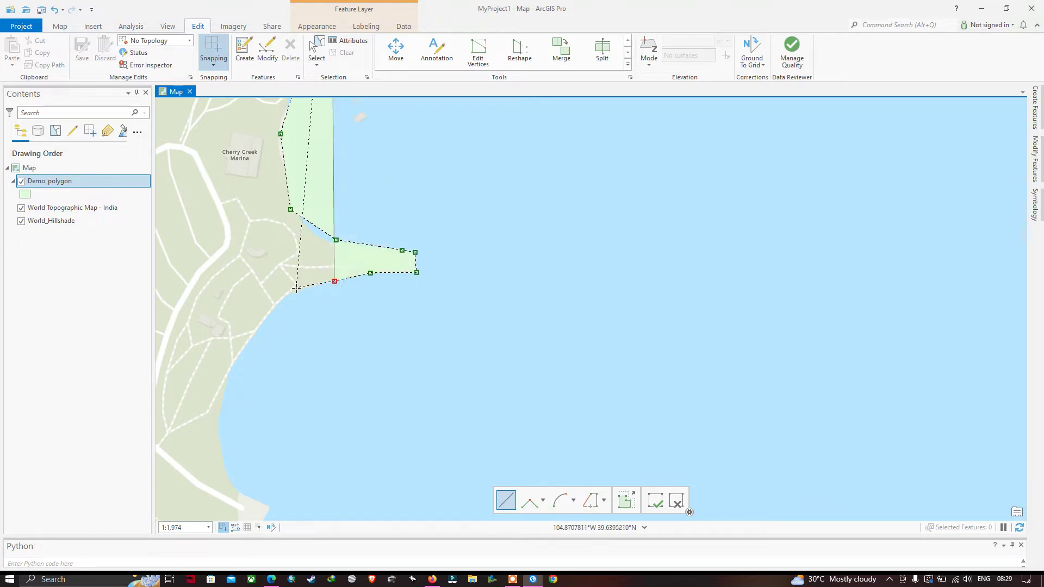
left_click(297, 289)
left_click(291, 293)
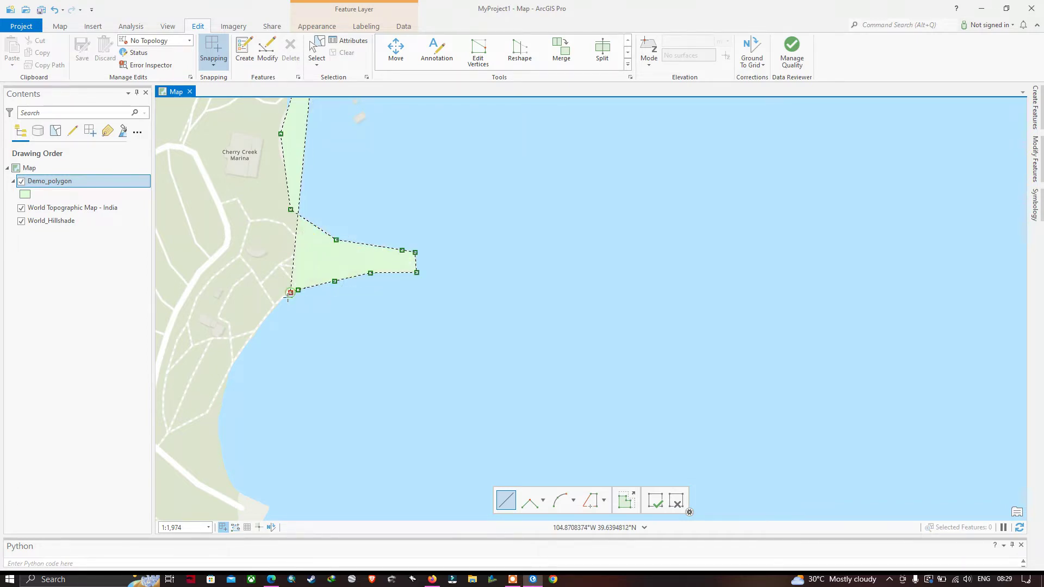
left_click(273, 310)
scroll(273, 310, "down", 2)
scroll(273, 310, "down", 5)
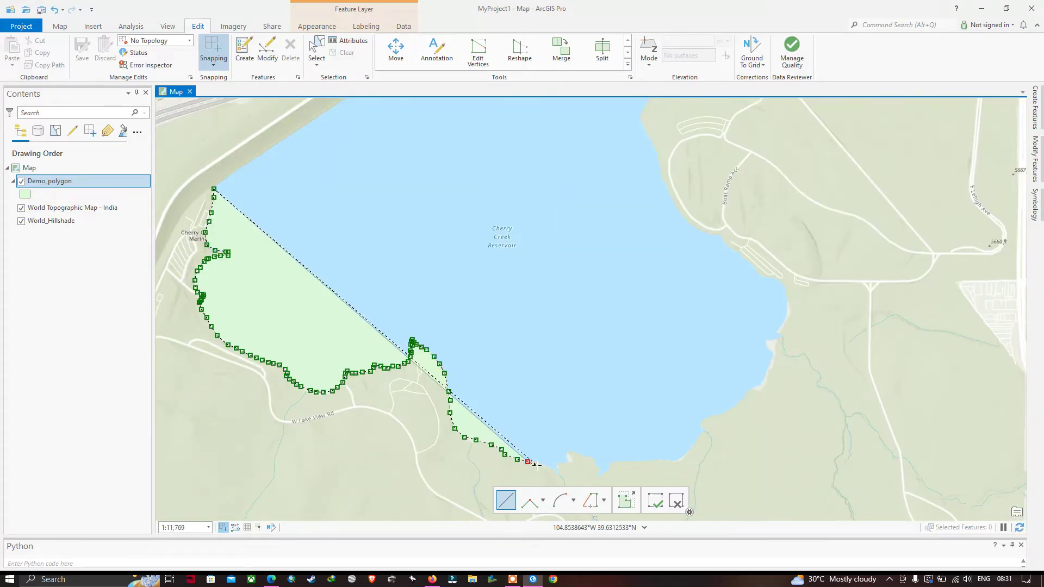
- Trace the southern and eastern shoreline and finish the Cherry Creek Reservoir polygon
left_click(537, 464)
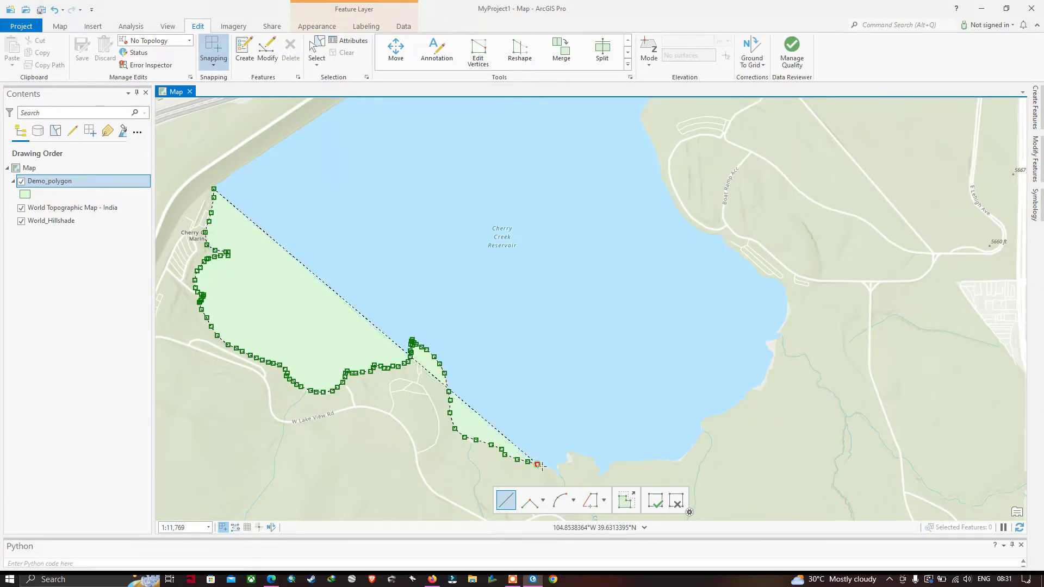
left_click(544, 467)
left_click(553, 471)
left_click(560, 477)
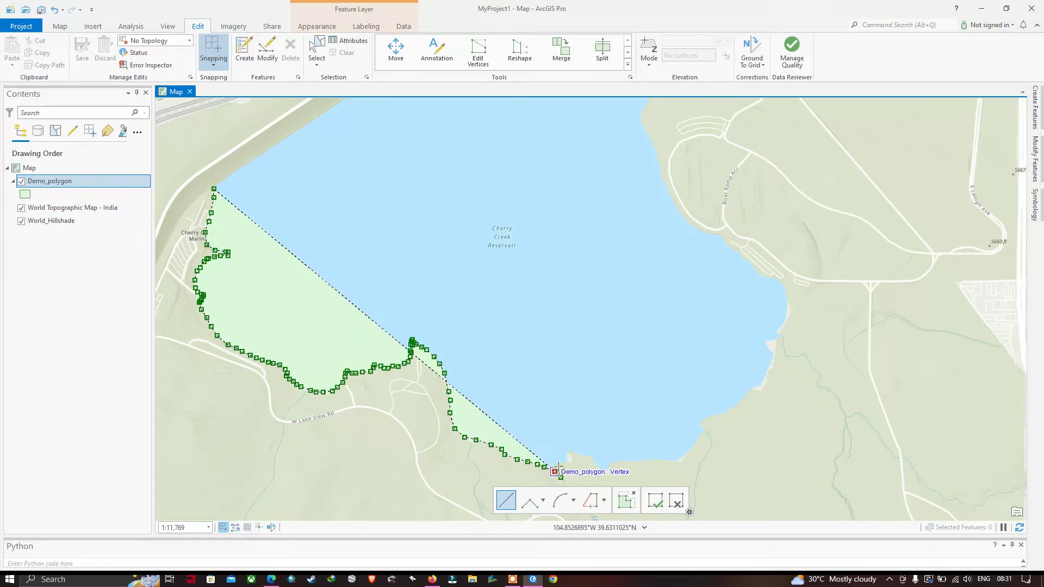
left_click(557, 464)
left_click(566, 461)
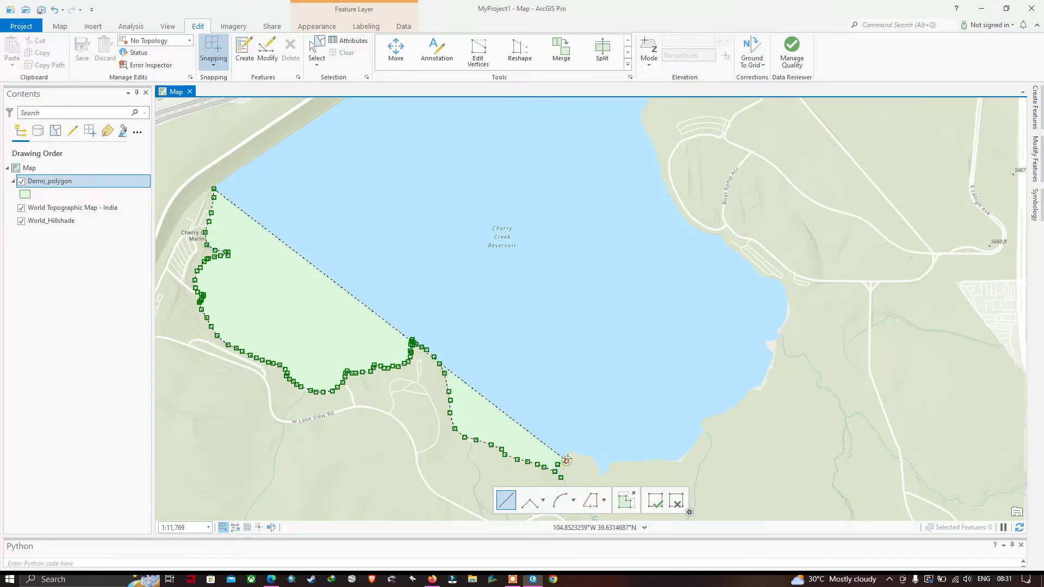
left_click(569, 452)
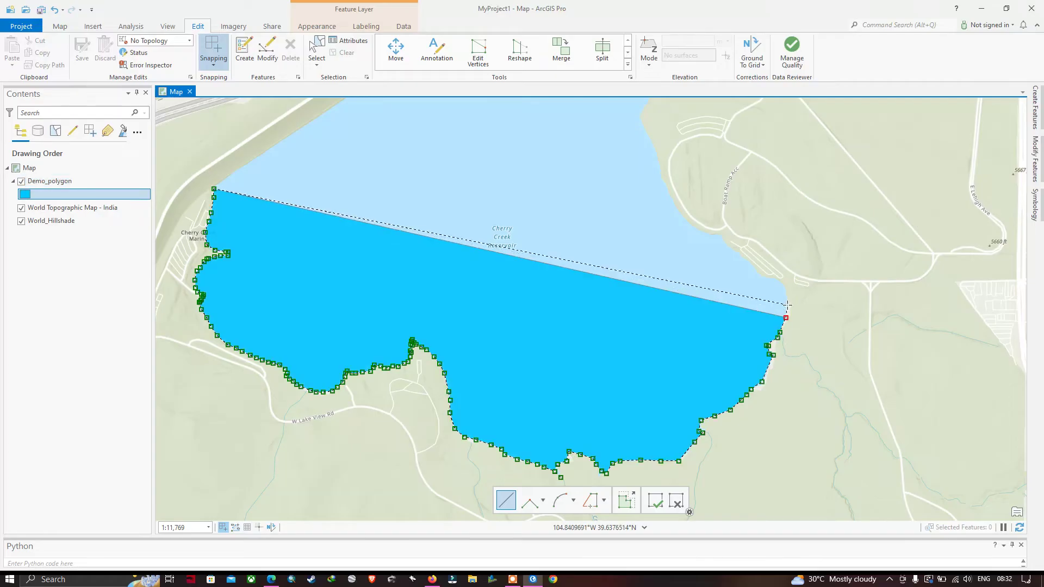
left_click(783, 288)
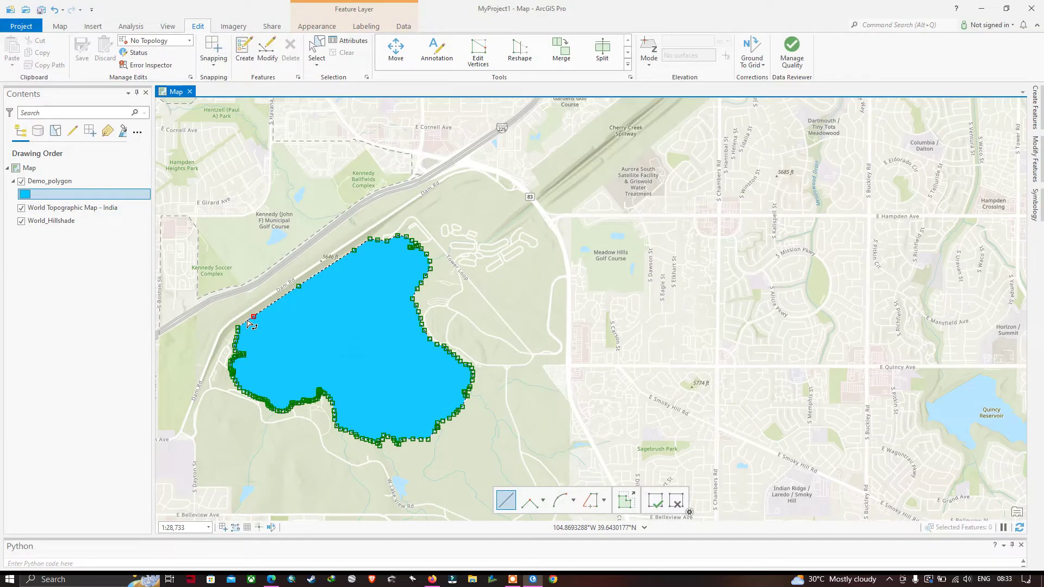
left_click(655, 503)
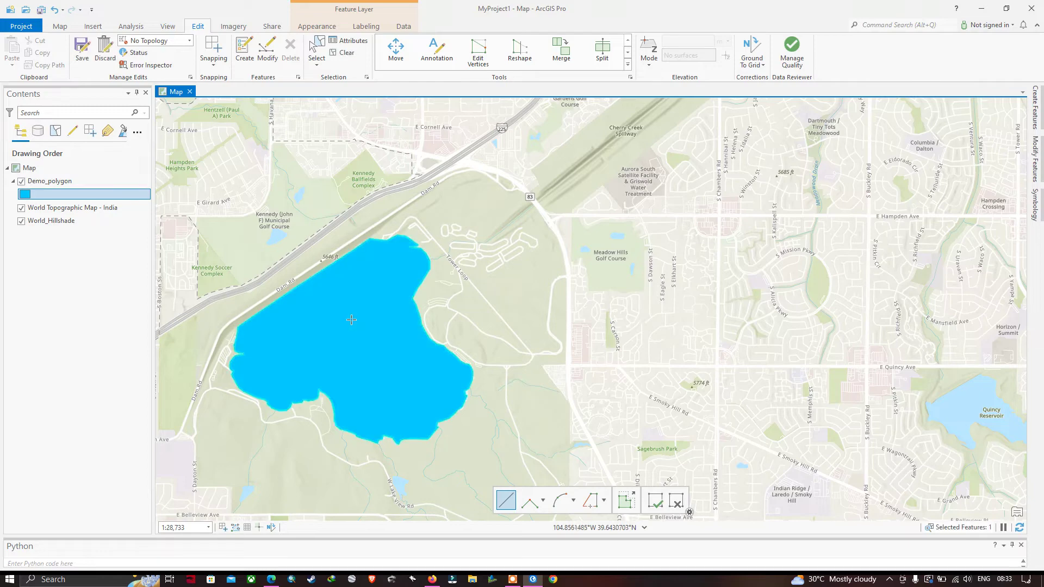
left_click_drag(373, 320, 602, 304)
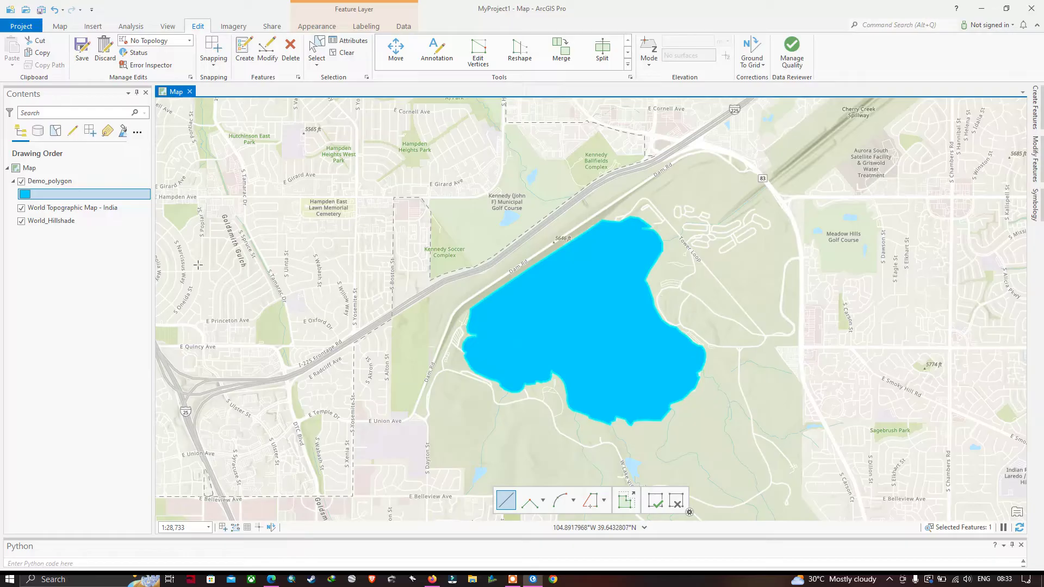
- Open the Demo_polygon attribute table and deselect the reservoir polygon
right_click(61, 183)
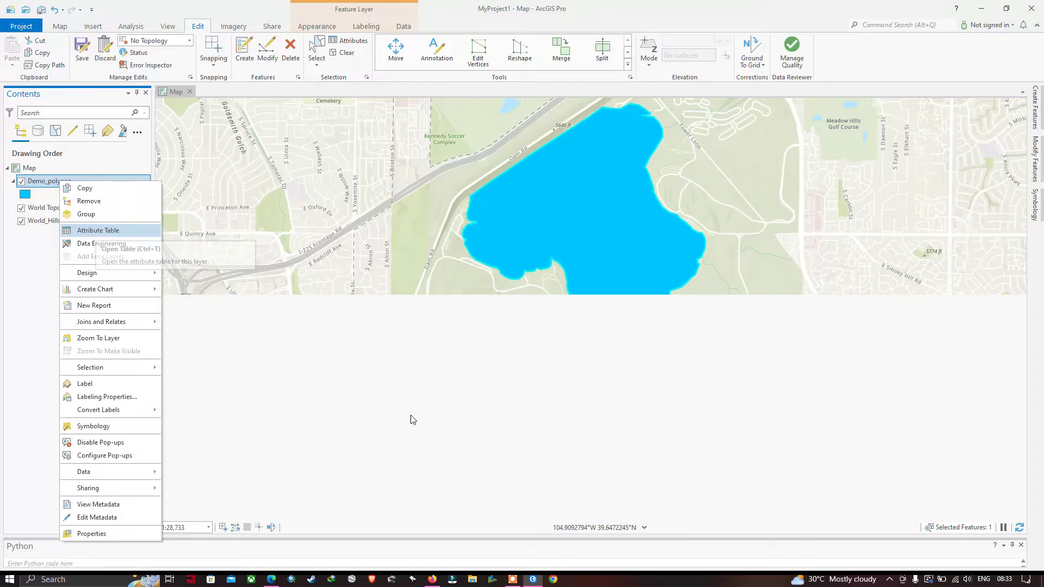
key("Return")
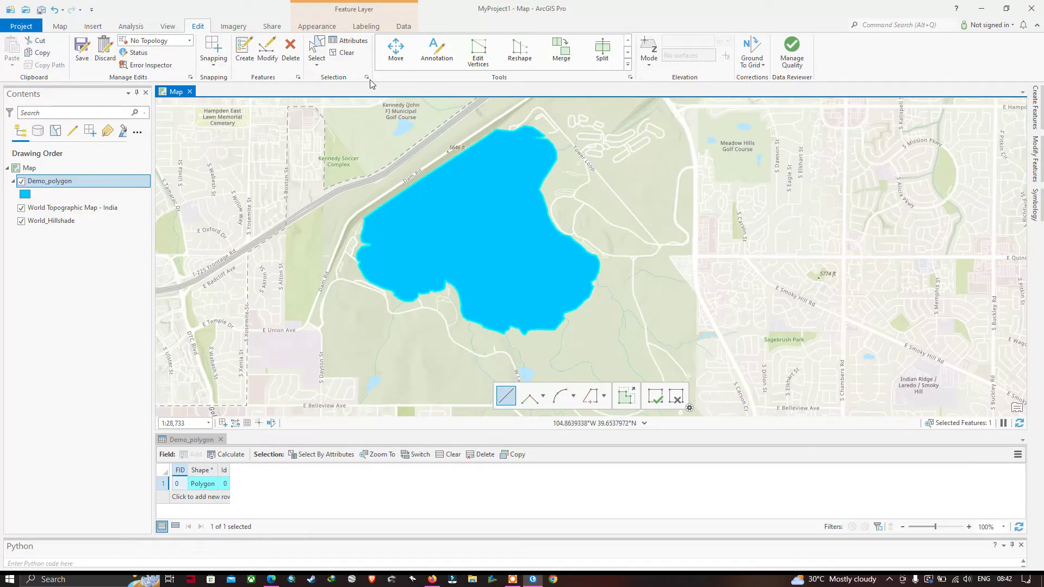
left_click(347, 53)
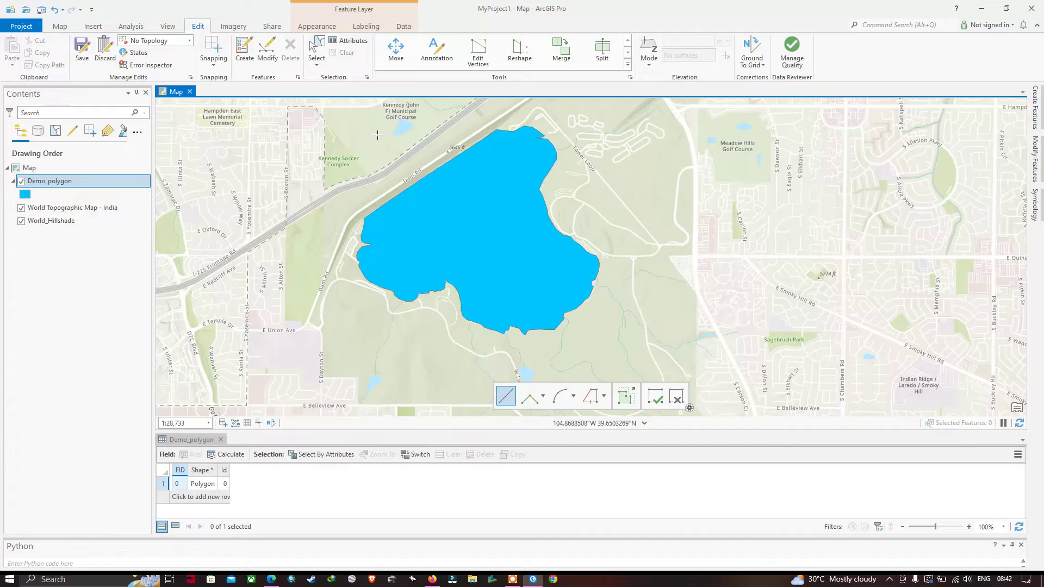
- Bring the ponds north-west of the reservoir into view and finish the first pond
left_click_drag(388, 133, 432, 190)
scroll(418, 183, "up", 4)
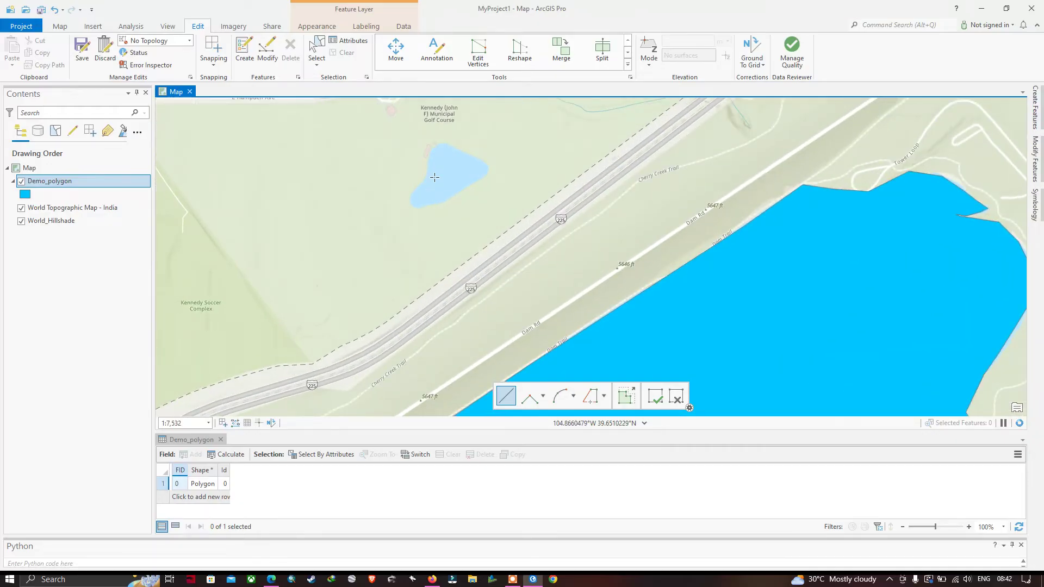
key("F2")
scroll(434, 177, "up", 4)
scroll(563, 256, "down", 3)
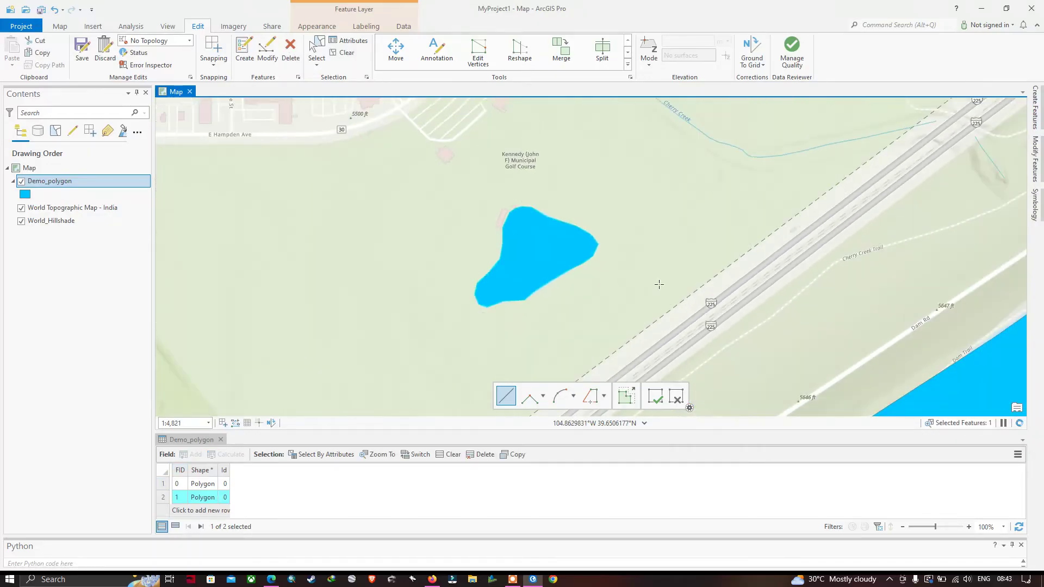
scroll(659, 284, "down", 4)
scroll(598, 307, "up", 3)
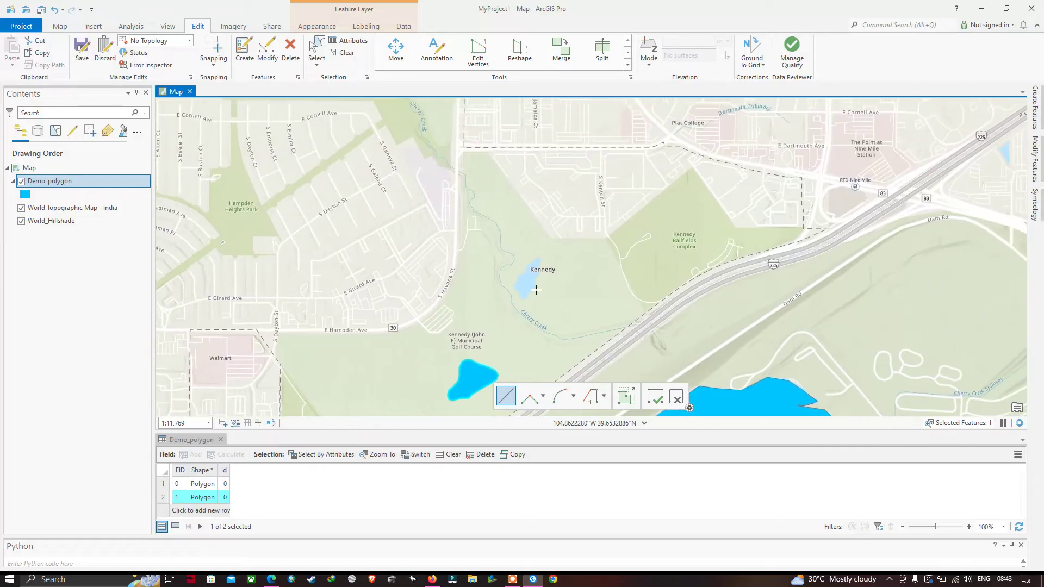
scroll(536, 290, "up", 4)
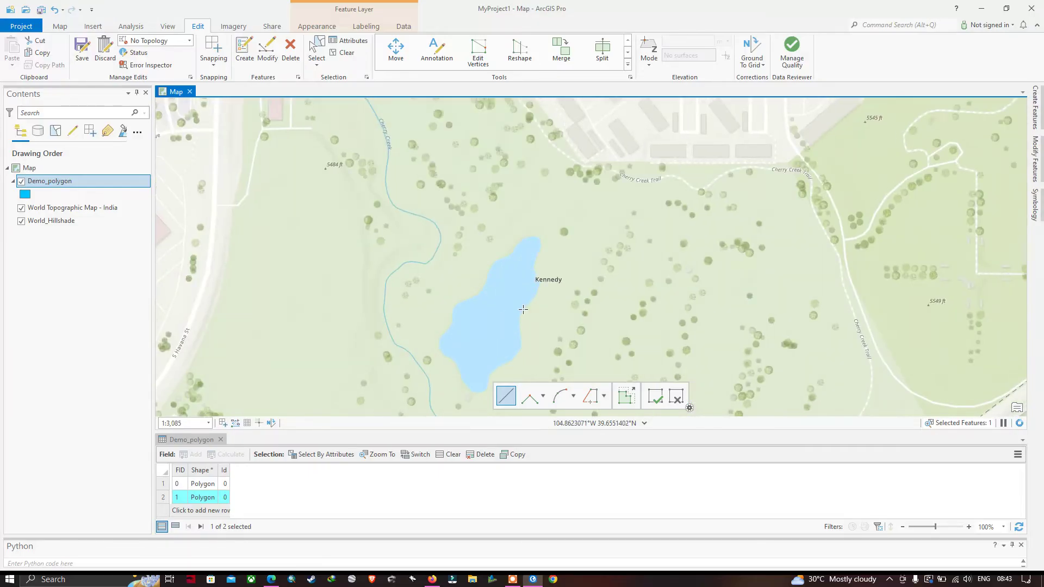
- Outline the Kennedy pond as a finished polygon and clear the selection
key("Down")
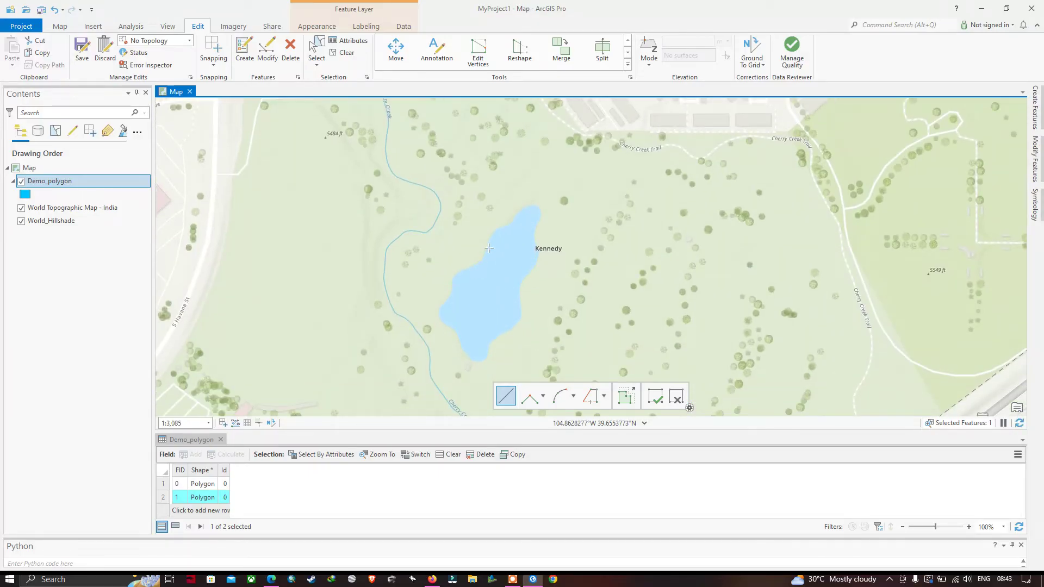
left_click(498, 227)
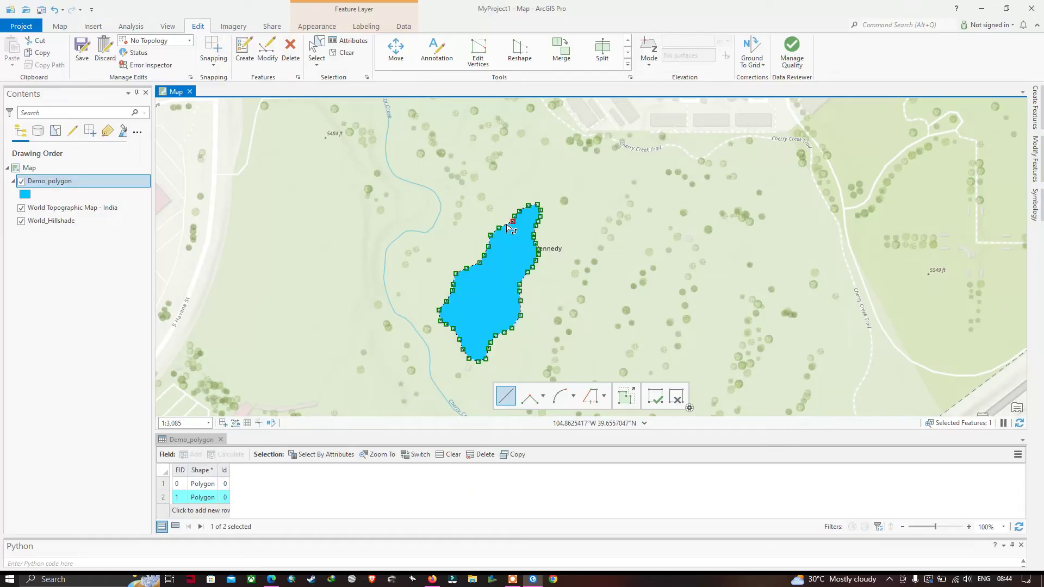
double_click(510, 228)
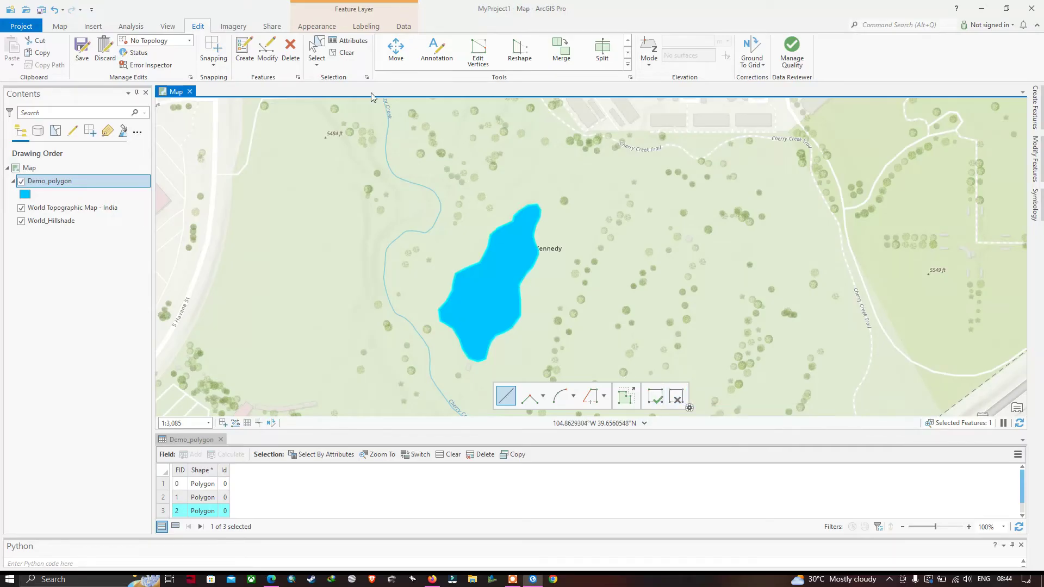
left_click(343, 52)
- Finish the sixth pond polygon south of the reservoir, clear the selection, and zoom out to see all ponds
scroll(567, 312, "down", 1)
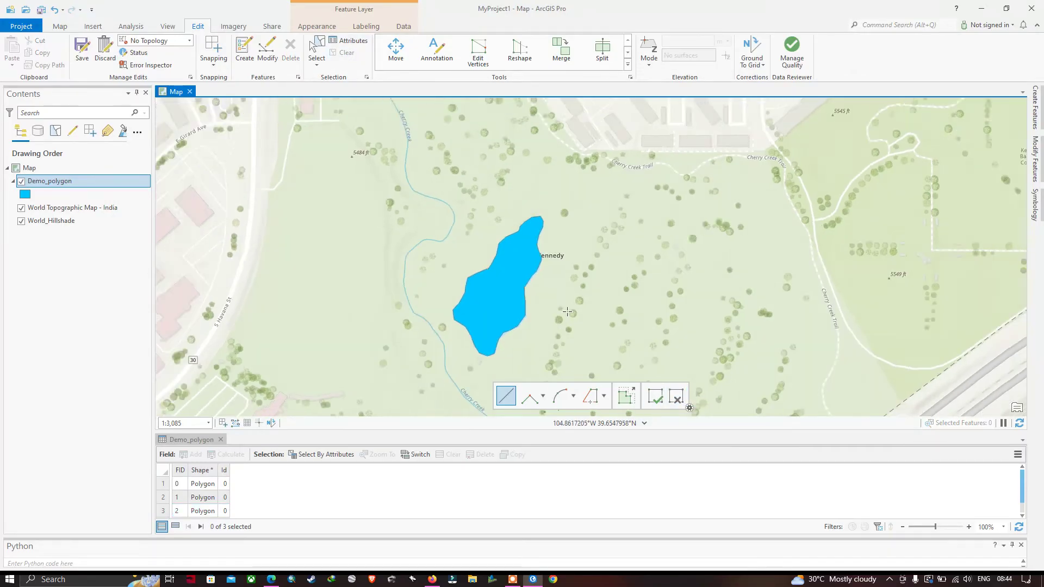
scroll(567, 311, "down", 3)
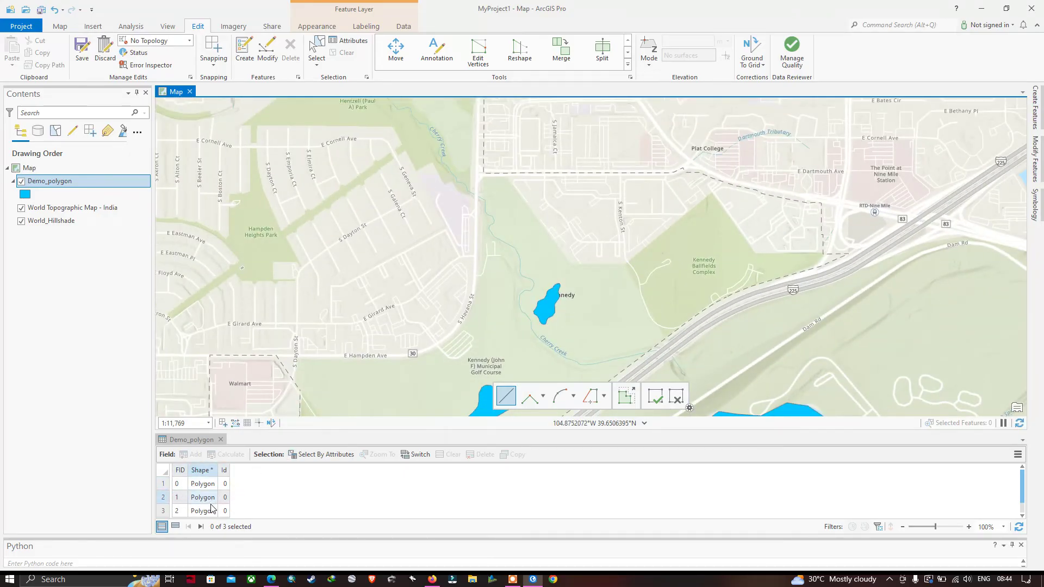
left_click_drag(606, 310, 491, 137)
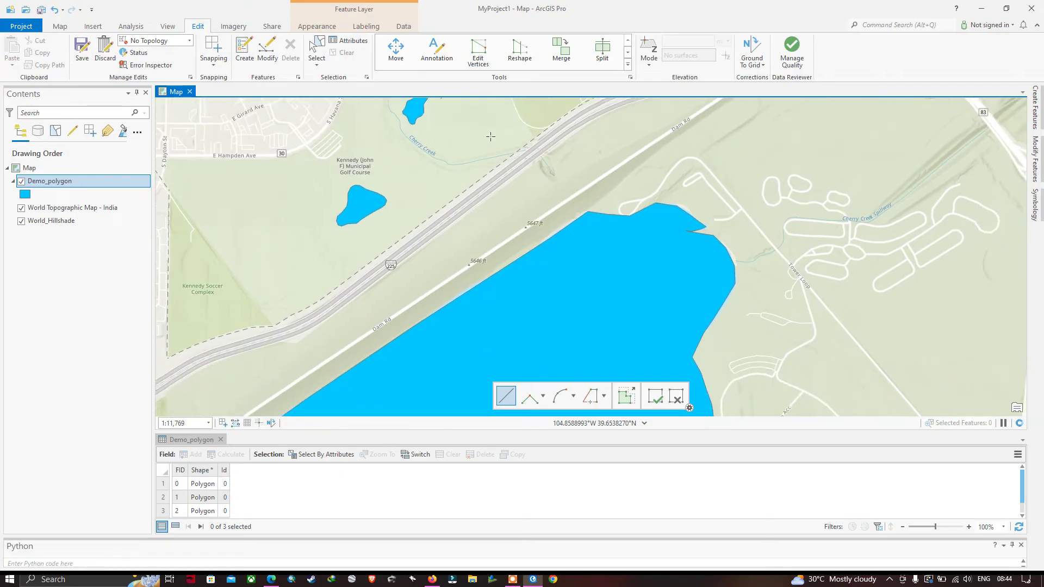
scroll(645, 269, "down", 1)
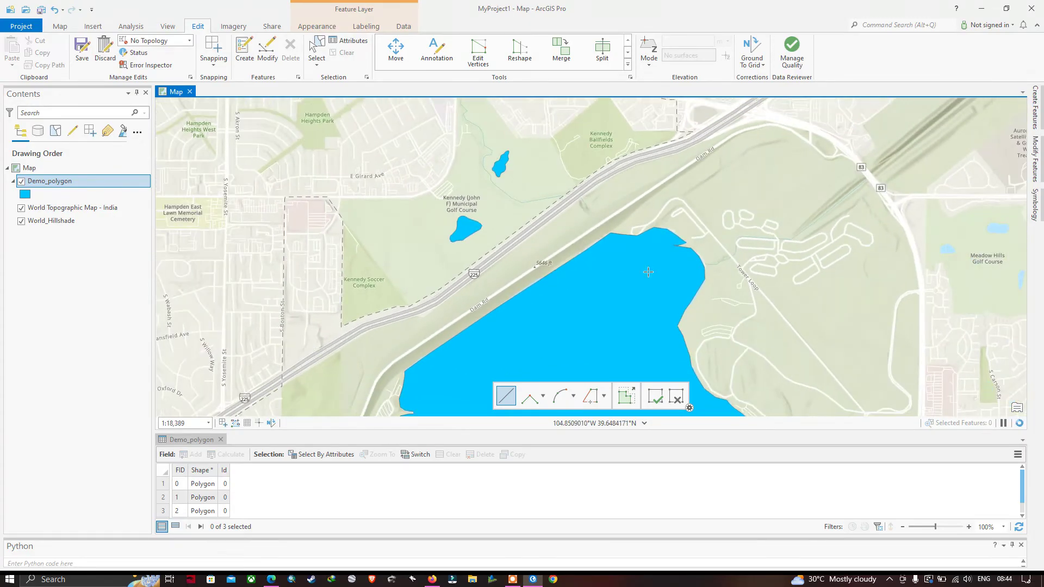
scroll(648, 272, "down", 1)
left_click_drag(620, 256, 538, 139)
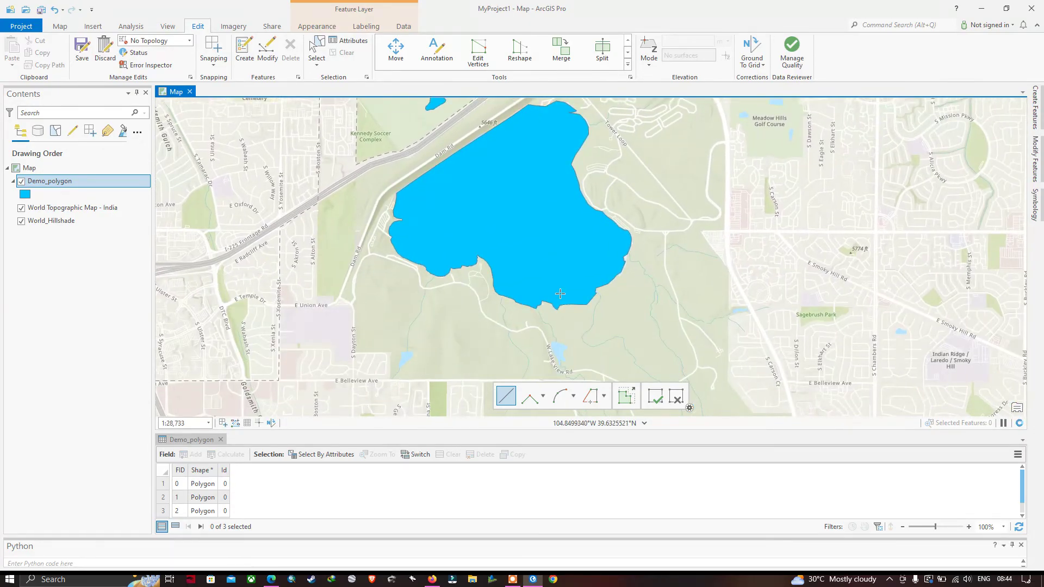
left_click_drag(560, 294, 556, 251)
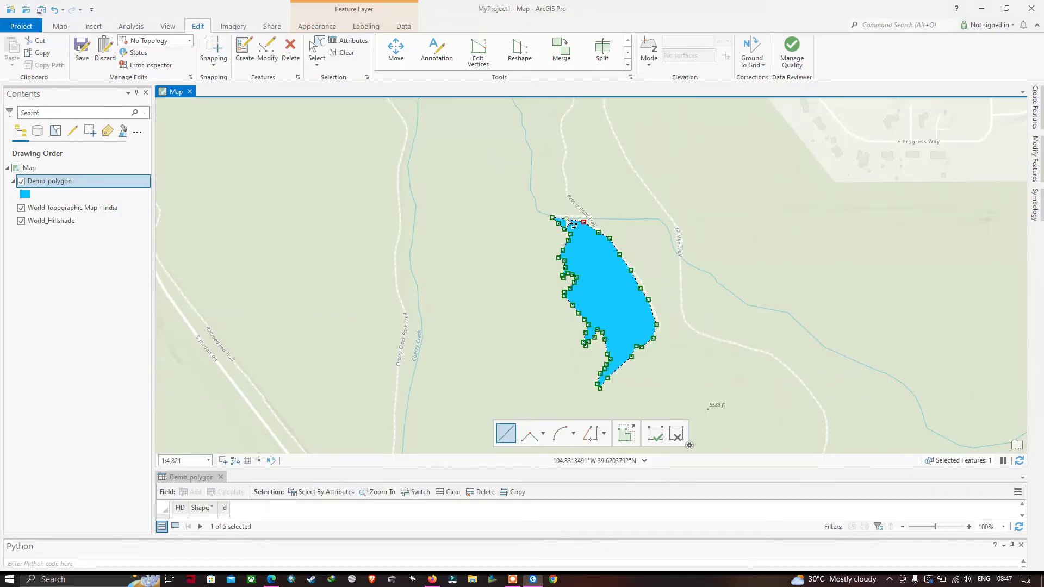
double_click(567, 222)
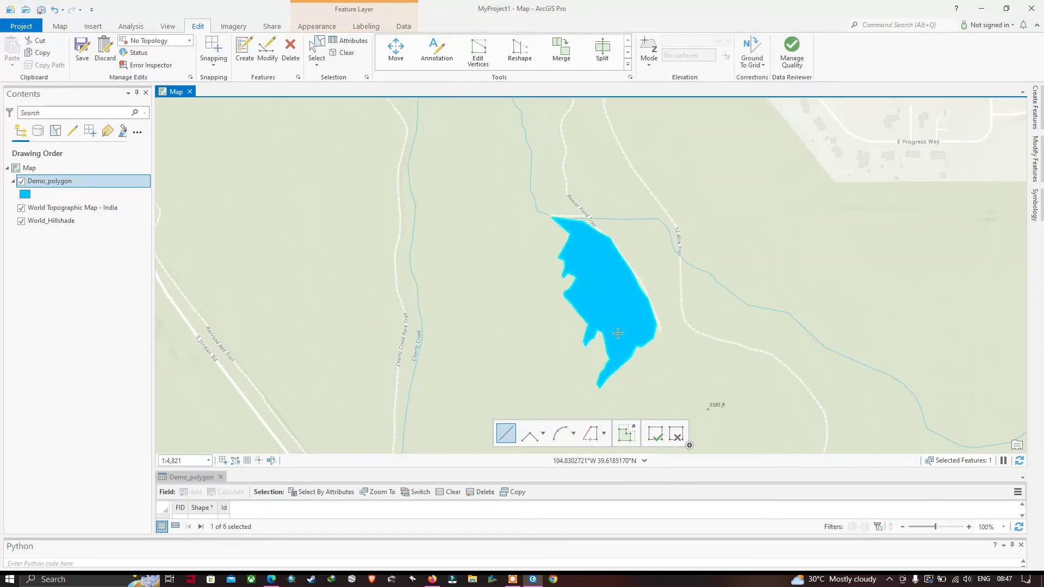
left_click(343, 52)
scroll(637, 284, "down", 5)
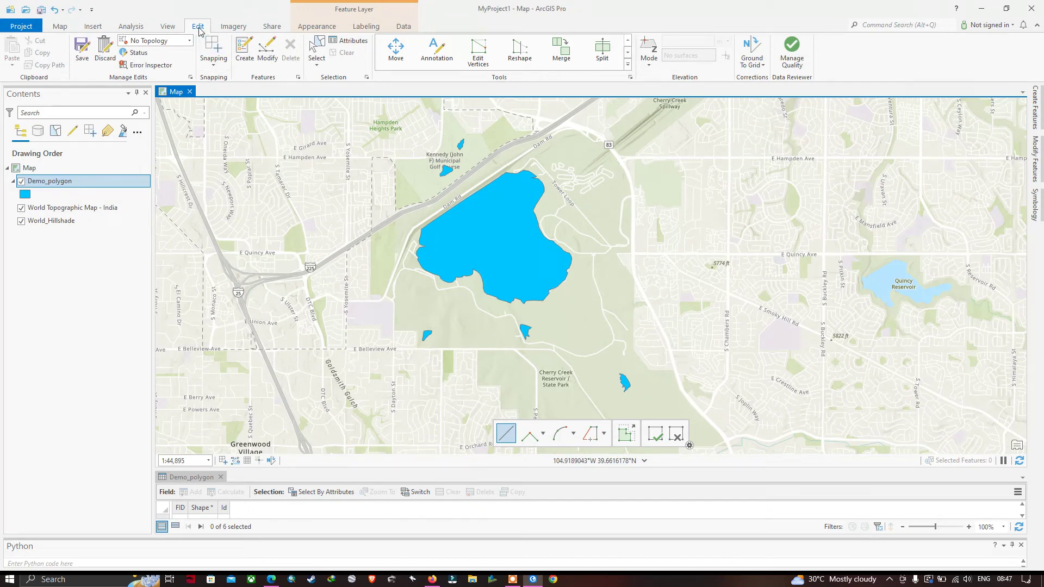
- Save the six new polygons to Demo_polygon, confirming Yes in the Save Edits dialog
left_click(81, 49)
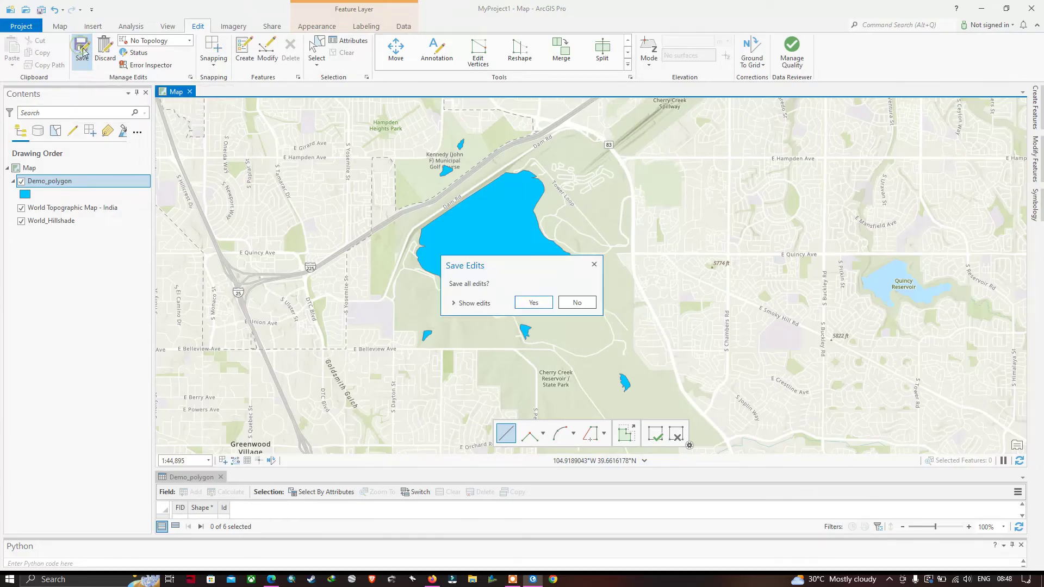
left_click(532, 303)
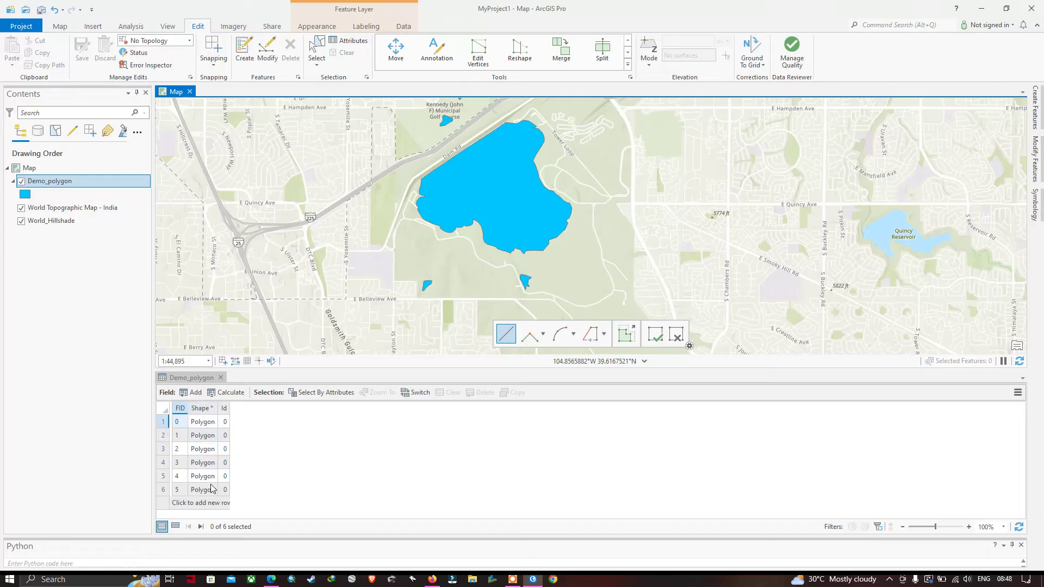
- Add a field named Name with the Text data type to the Demo_polygon table
left_click(197, 395)
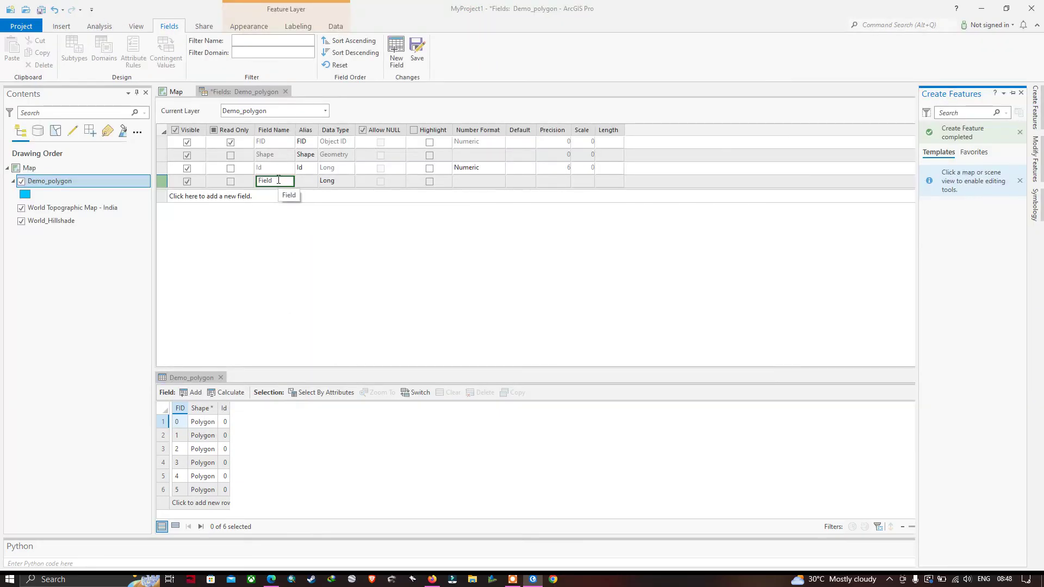
key("ctrl+a")
type("Name")
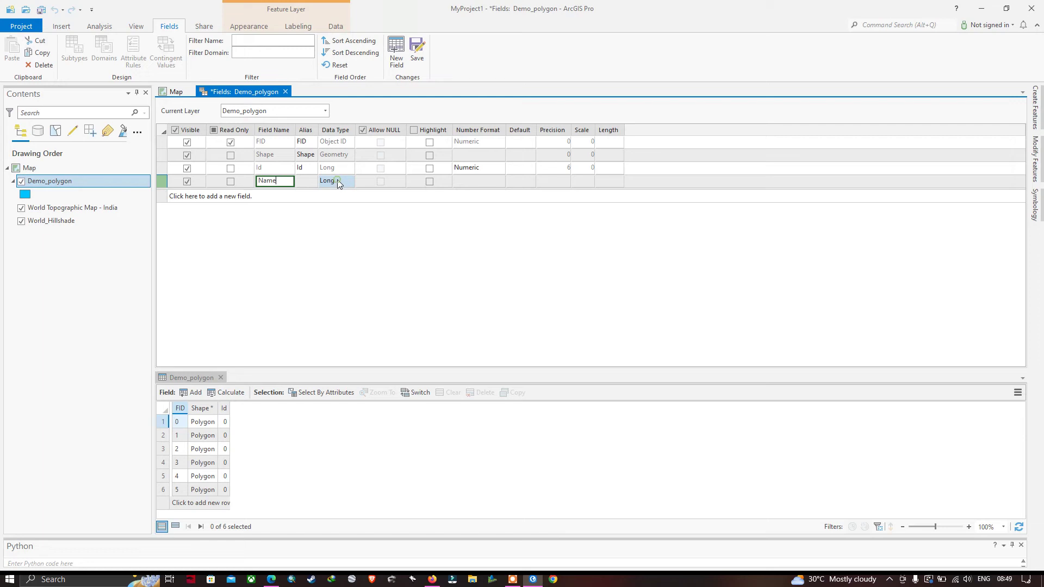
left_click(344, 180)
right_click(344, 181)
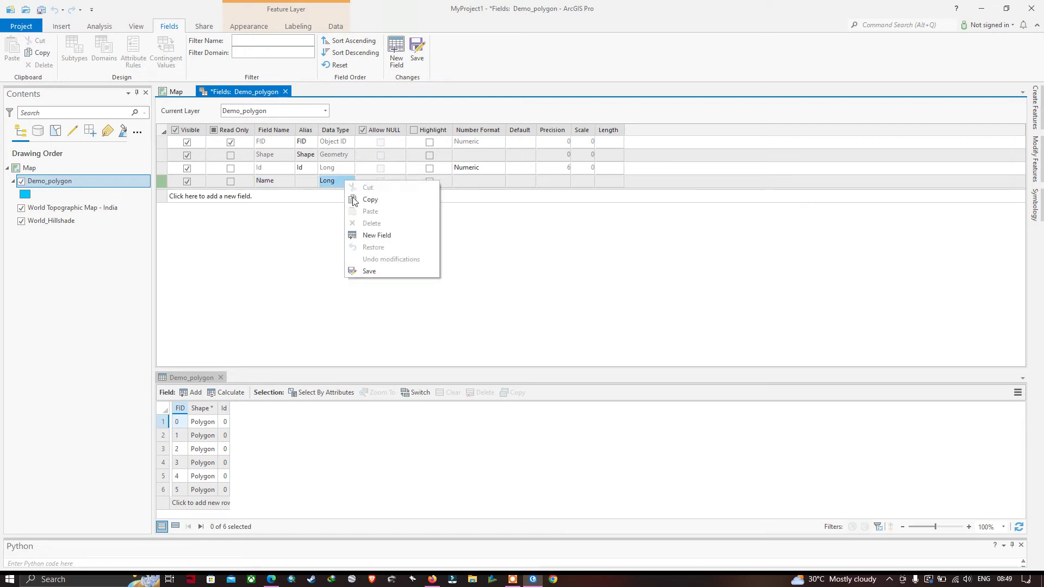
key("Escape")
left_click(334, 181)
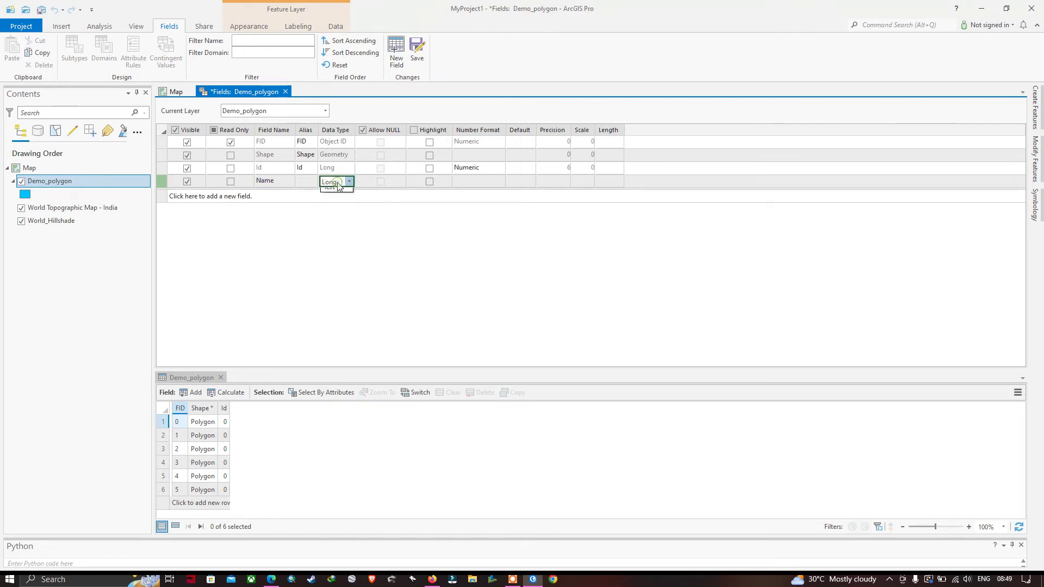
left_click(336, 183)
left_click(330, 244)
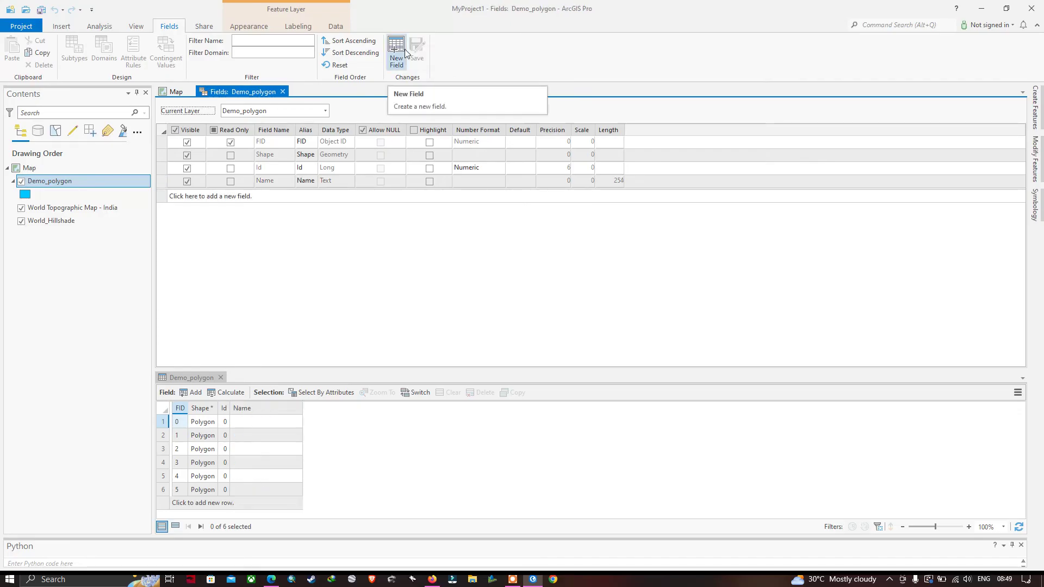
- Close the Fields view and enter W1 through W6 in the Name column for the six records
left_click(282, 92)
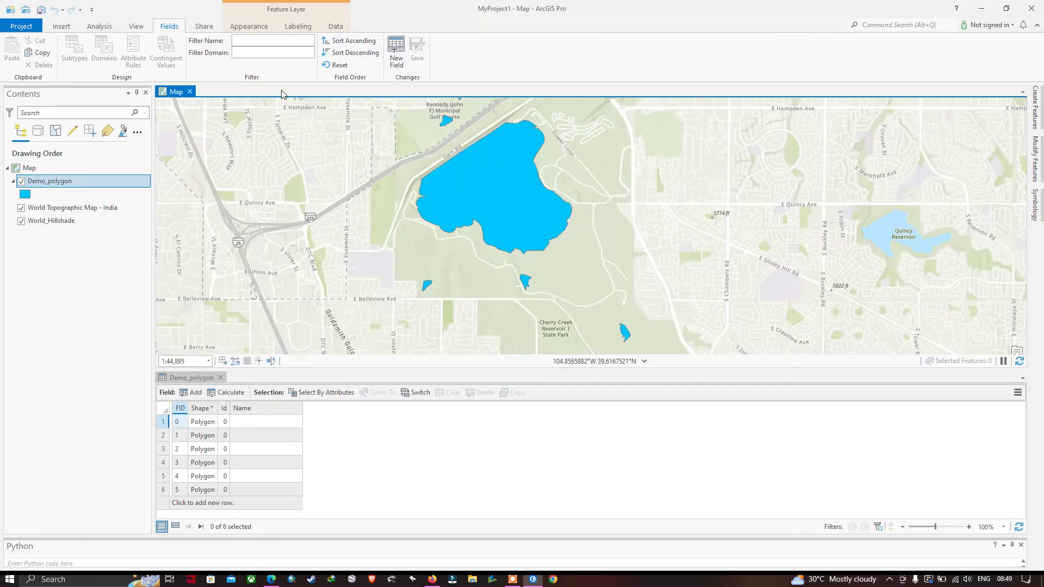
left_click(268, 419)
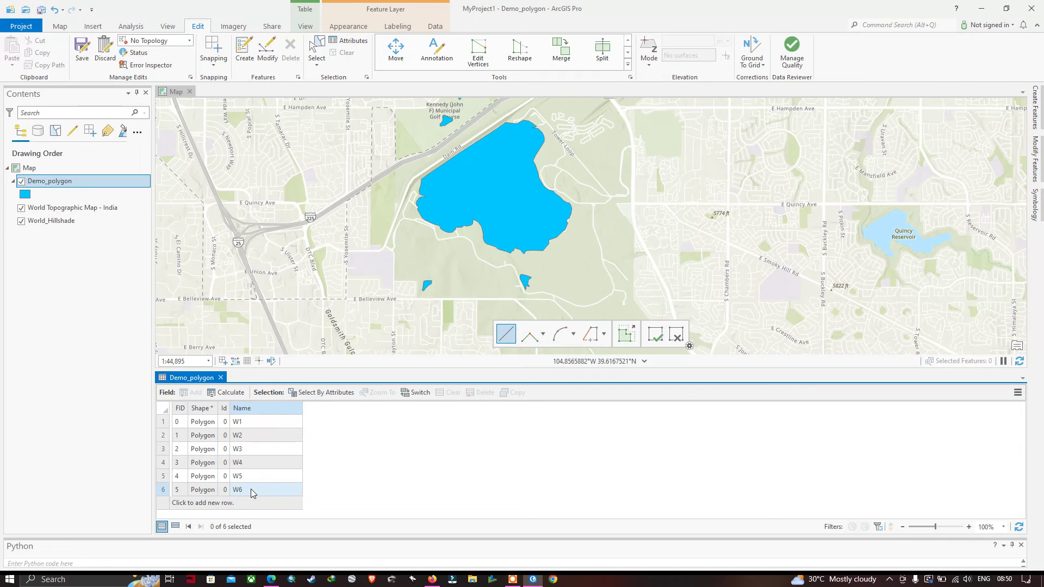
left_click_drag(510, 182, 538, 207)
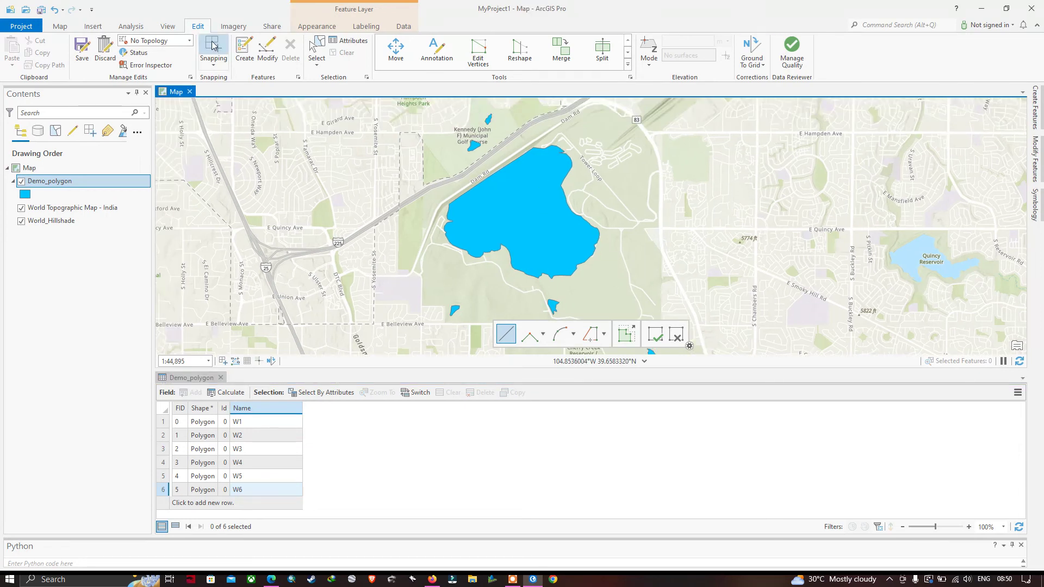
- Save the W1–W6 name edits, select the W1 record to locate its polygon, then clear the selection
left_click(80, 56)
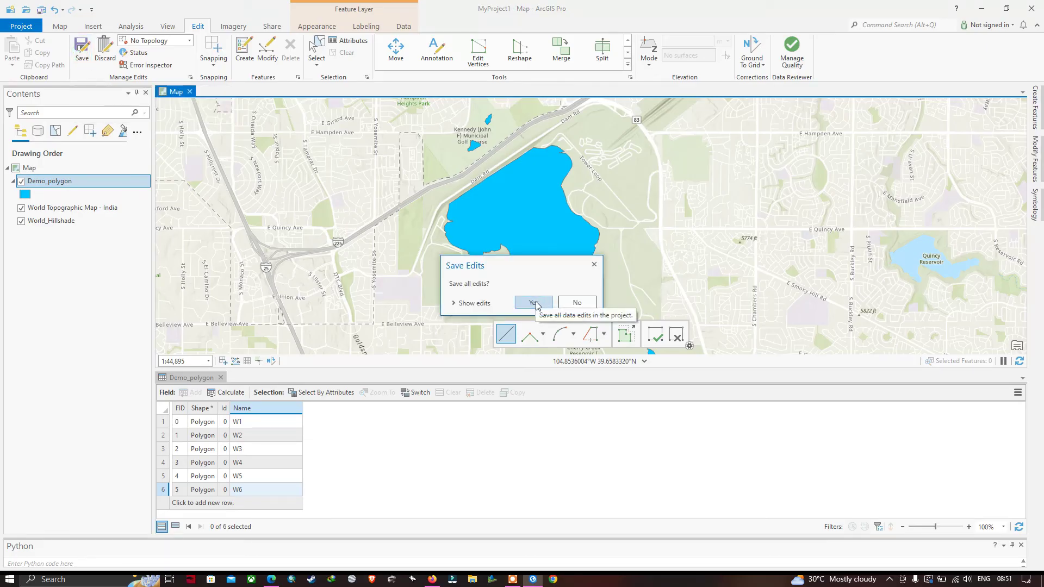
left_click(533, 303)
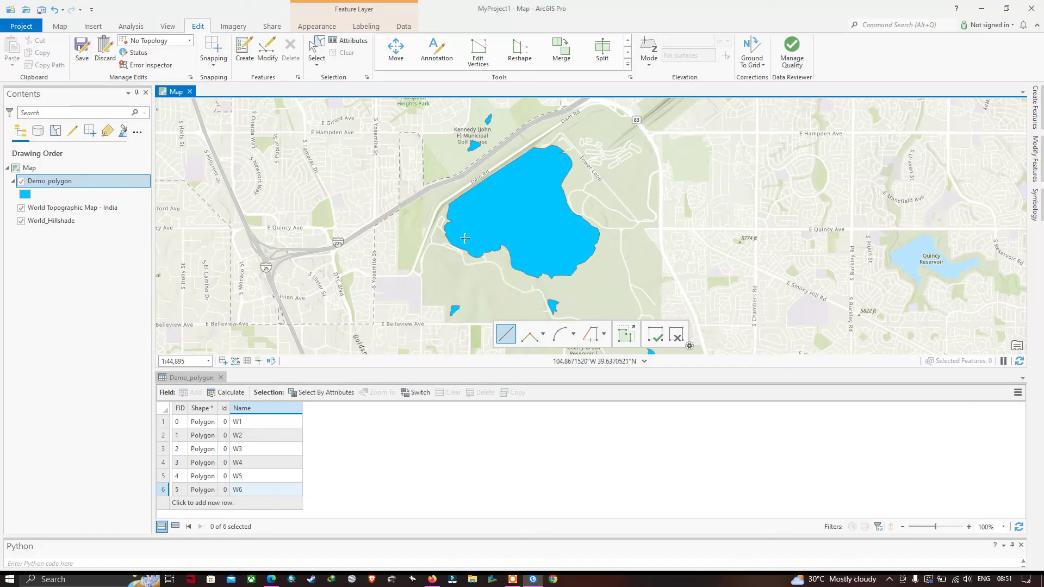
left_click(164, 424)
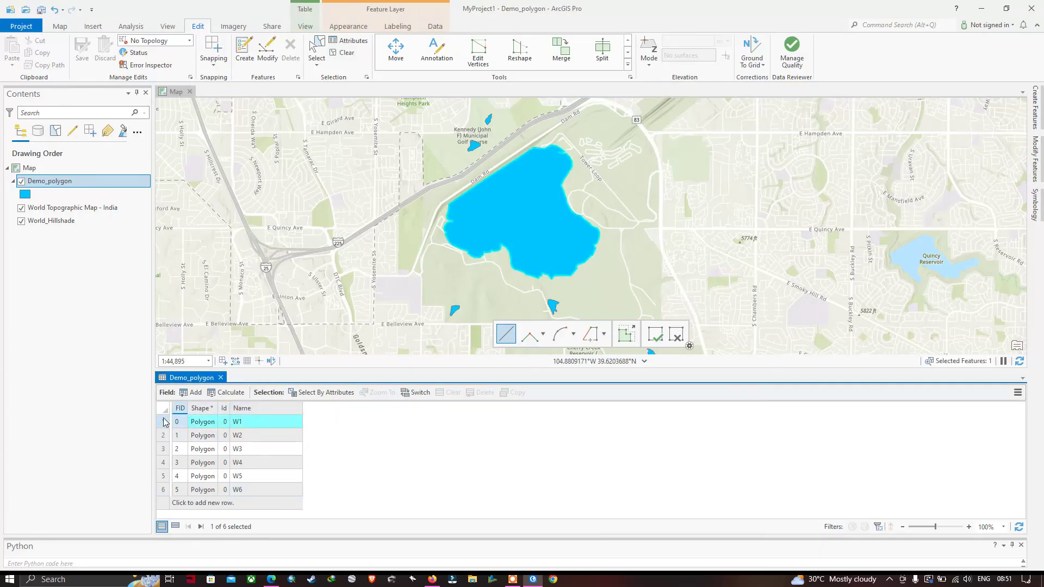
left_click(164, 436)
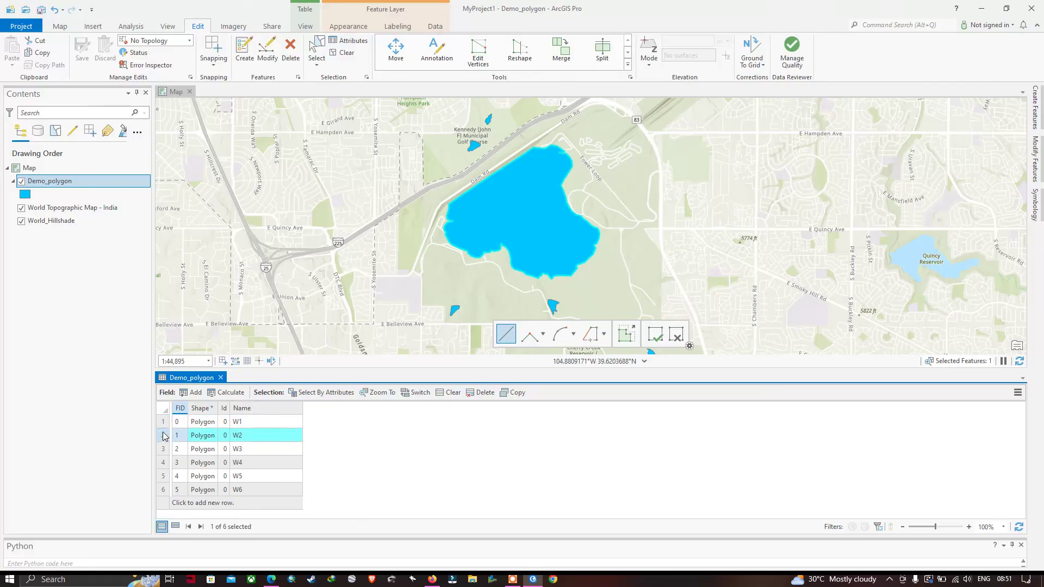
left_click(165, 423)
left_click(166, 425, "ctrl")
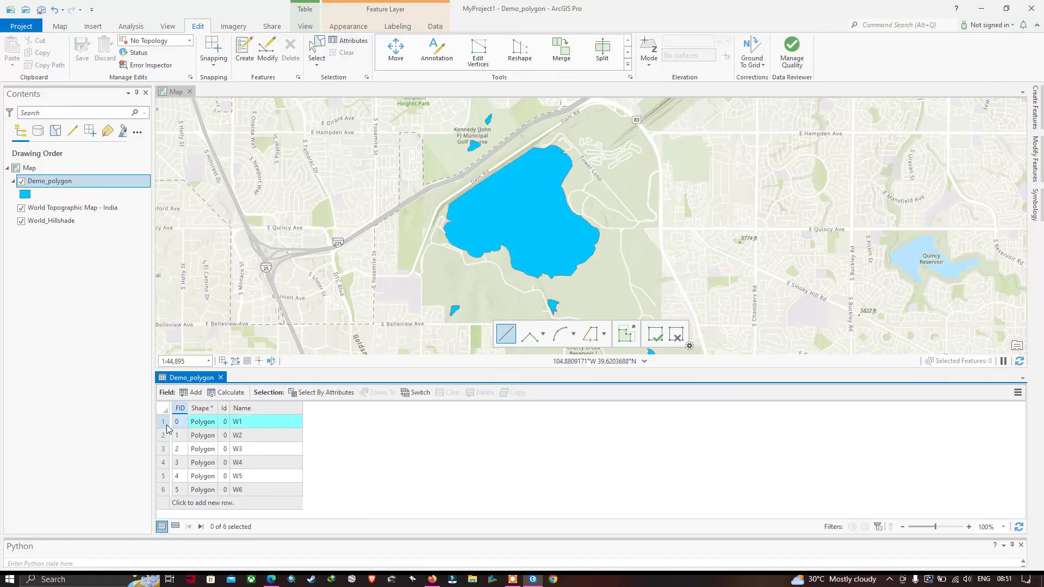
left_click(565, 166)
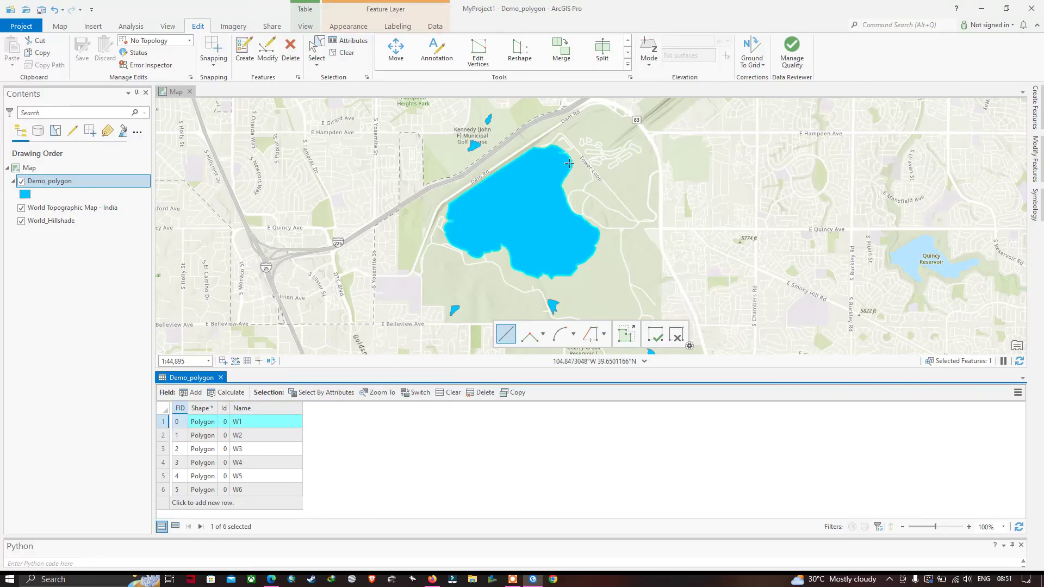
left_click(450, 393)
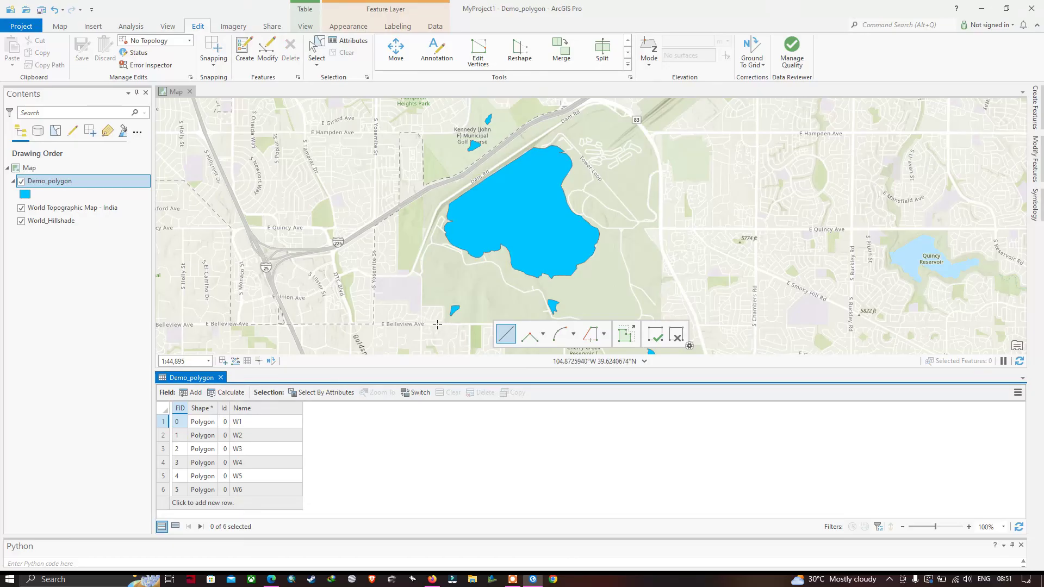
- Save the MyProject1 project from the Project tab
left_click(22, 26)
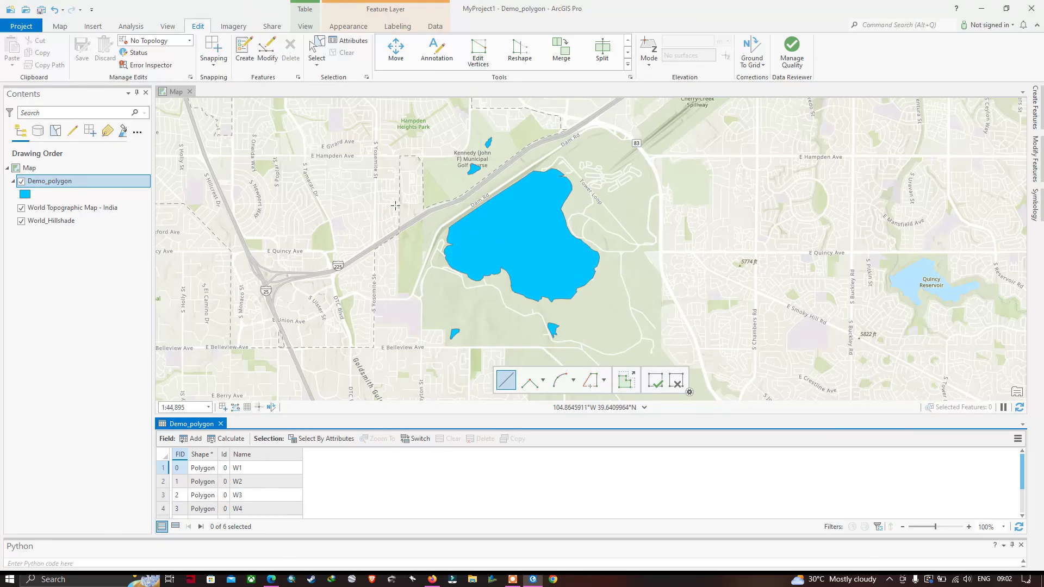
left_click(24, 25)
left_click(31, 89)
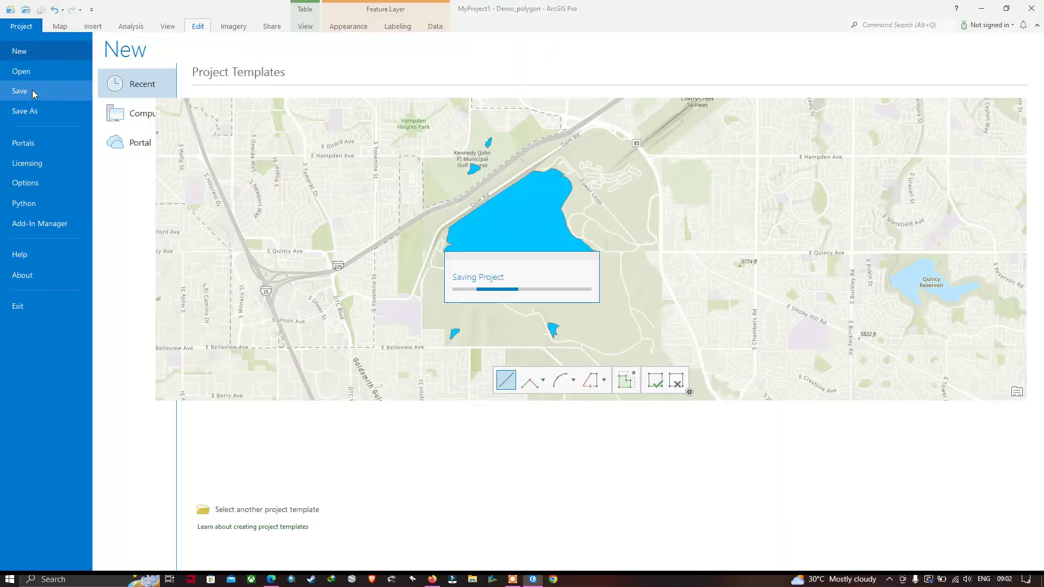